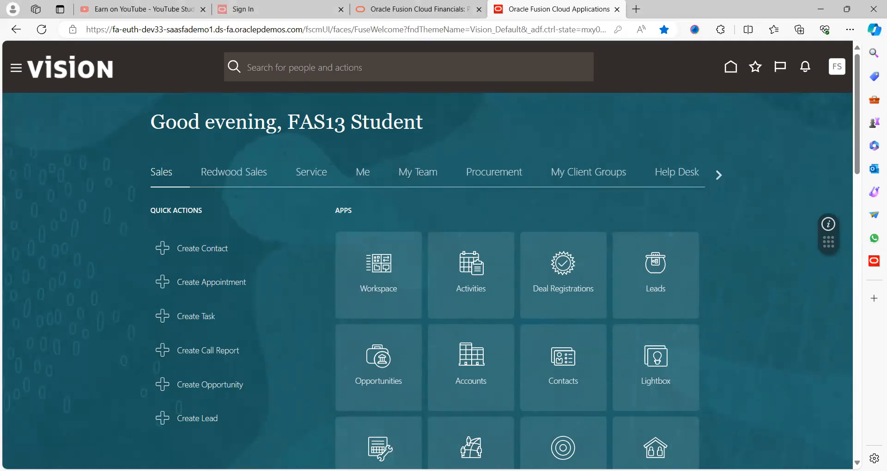
Switch to the Excel bank account notes and point at the Receivable purpose entry
{"action": "key", "text": "alt+Tab"}
{"action": "left_click", "coordinate": [453, 215]}
{"action": "left_click", "coordinate": [306, 157]}
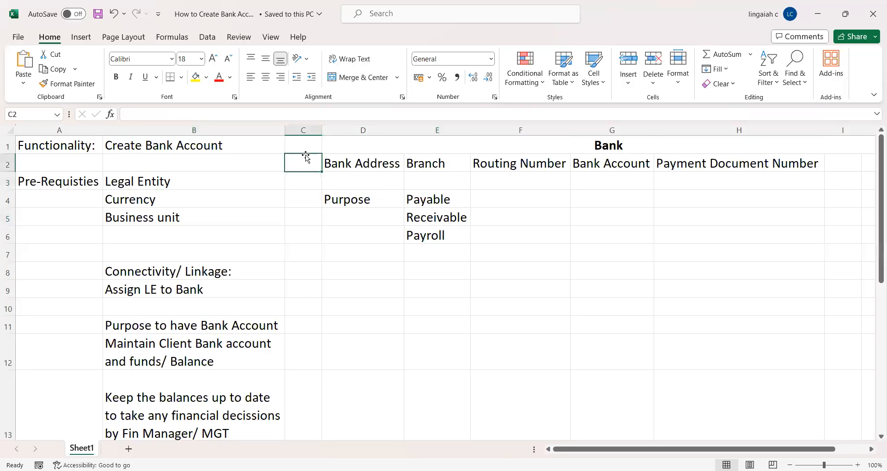
{"action": "key", "text": "Up"}
{"action": "key", "text": "Left"}
{"action": "key", "text": "Left"}
{"action": "key", "text": "Right"}
{"action": "key", "text": "Left"}
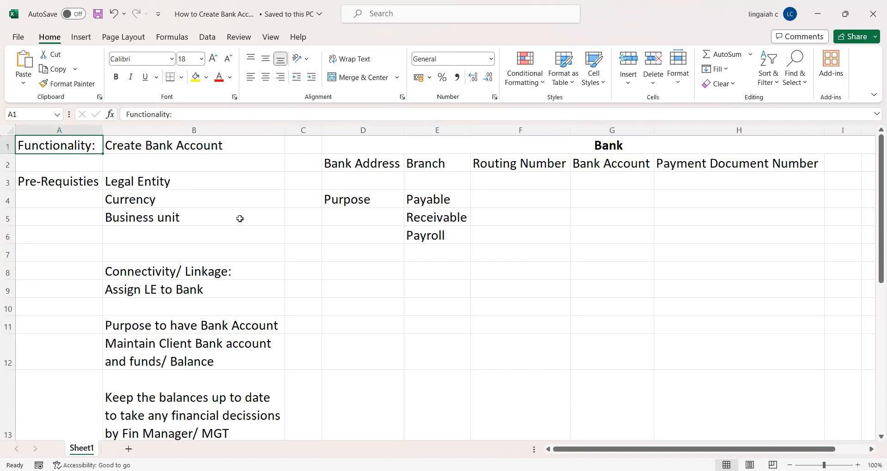
{"action": "left_click", "coordinate": [217, 208]}
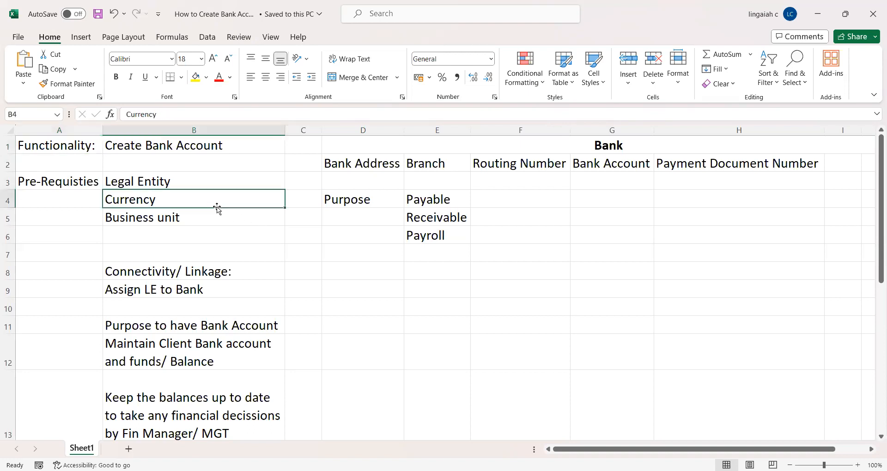
{"action": "left_click", "coordinate": [243, 185]}
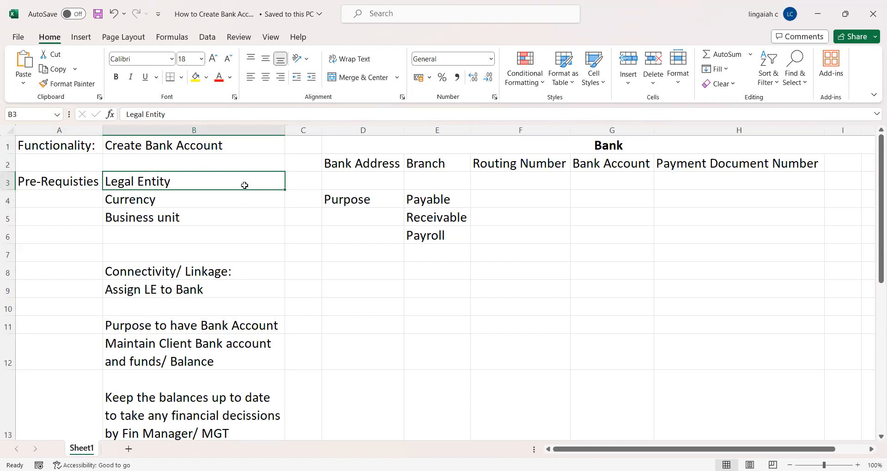
{"action": "key", "text": "Up"}
{"action": "key", "text": "Up"}
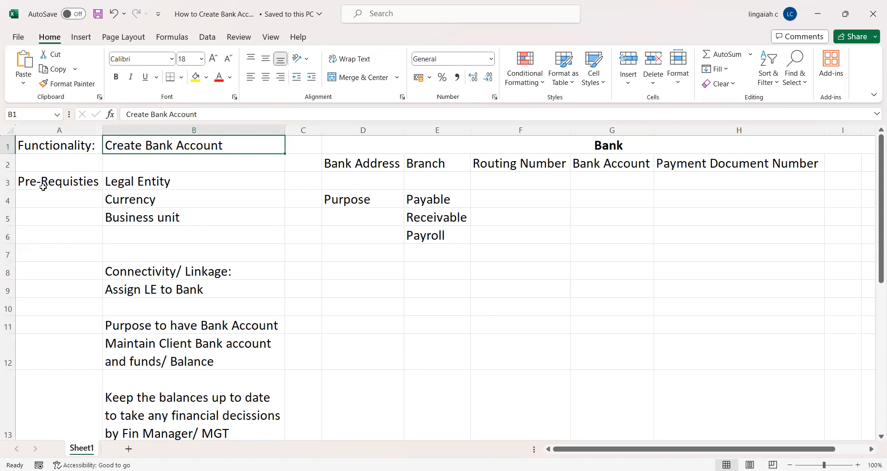
{"action": "left_click", "coordinate": [133, 183]}
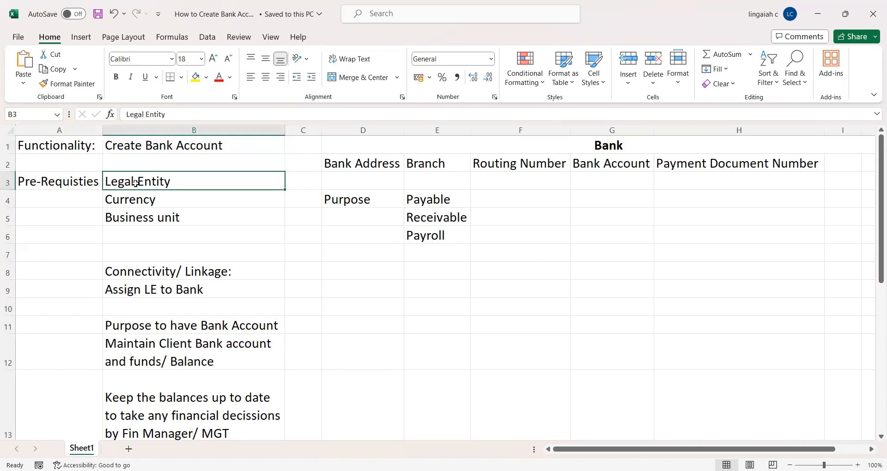
{"action": "left_click", "coordinate": [188, 203]}
{"action": "left_click", "coordinate": [180, 223]}
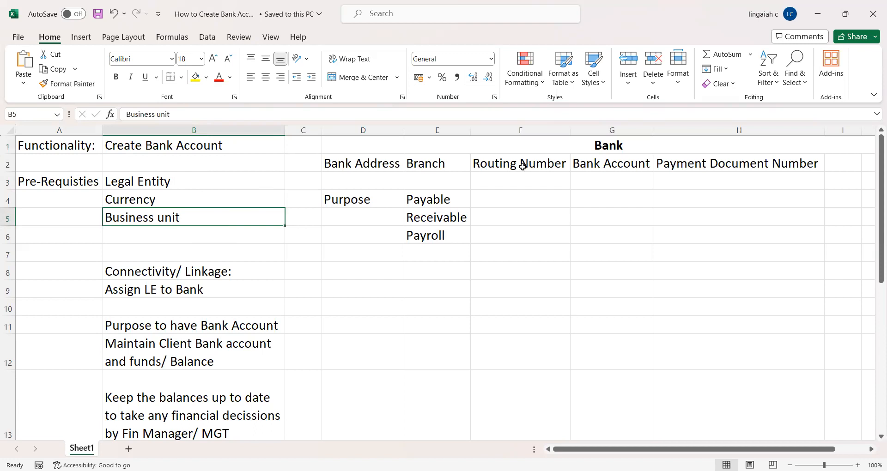
{"action": "left_click", "coordinate": [499, 148]}
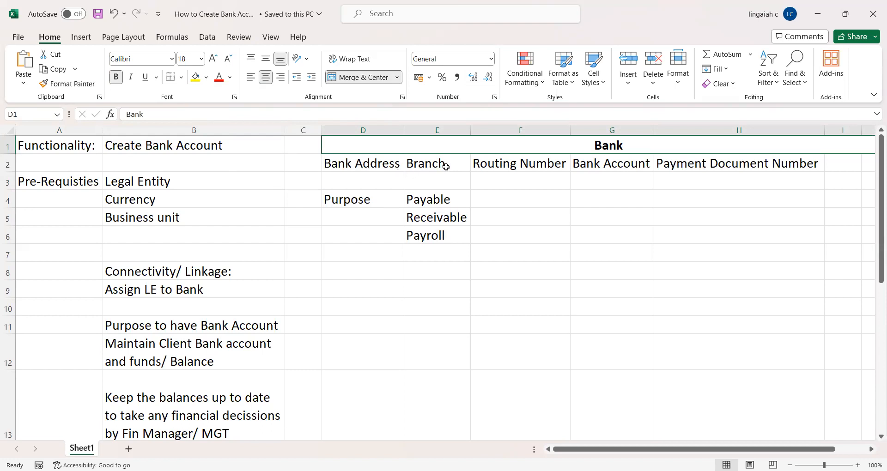
{"action": "left_click", "coordinate": [526, 167]}
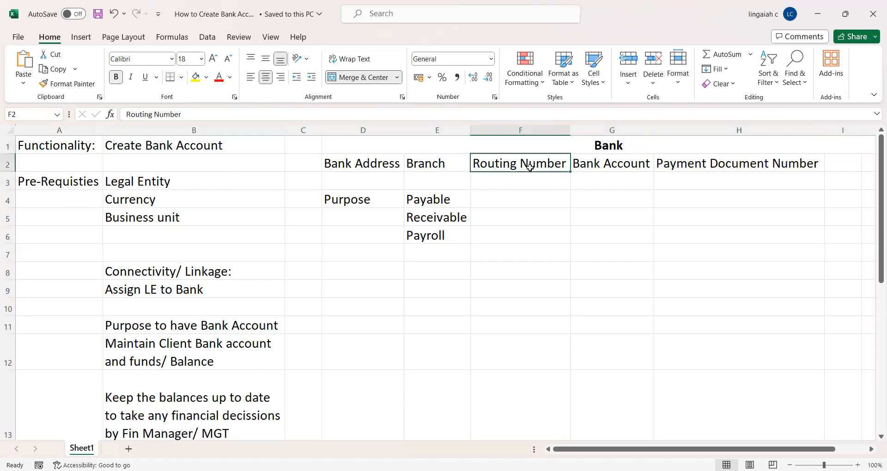
{"action": "left_click", "coordinate": [612, 165]}
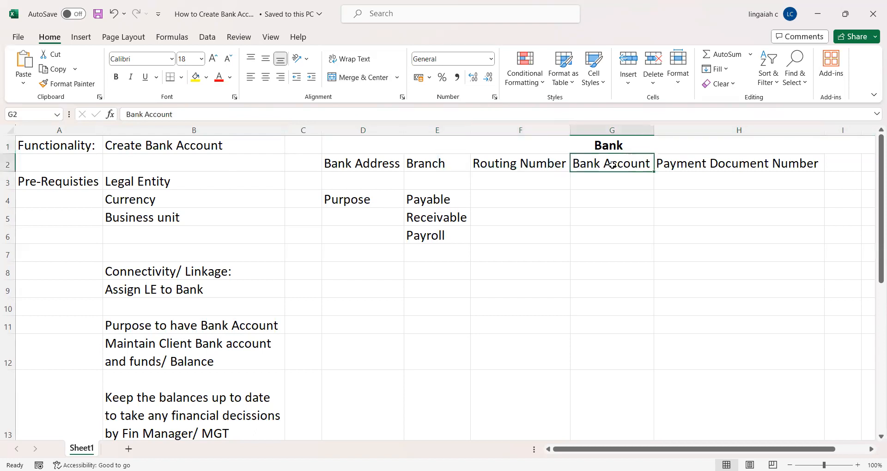
{"action": "left_click", "coordinate": [705, 165]}
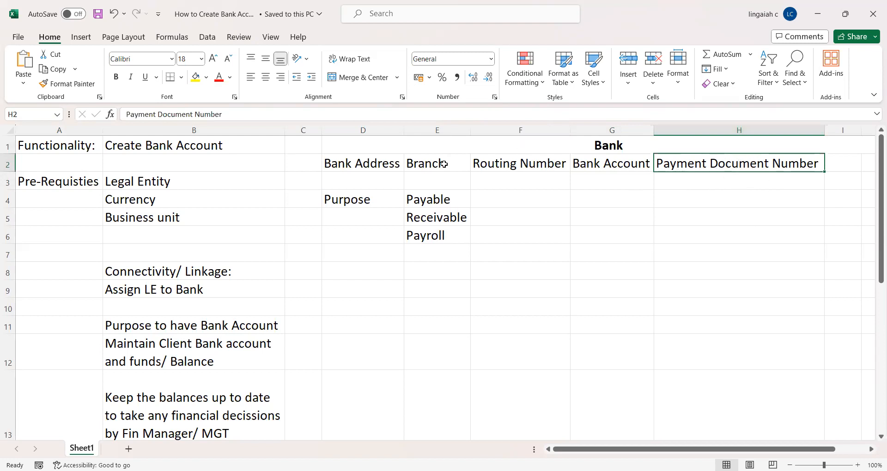
{"action": "left_click", "coordinate": [552, 174]}
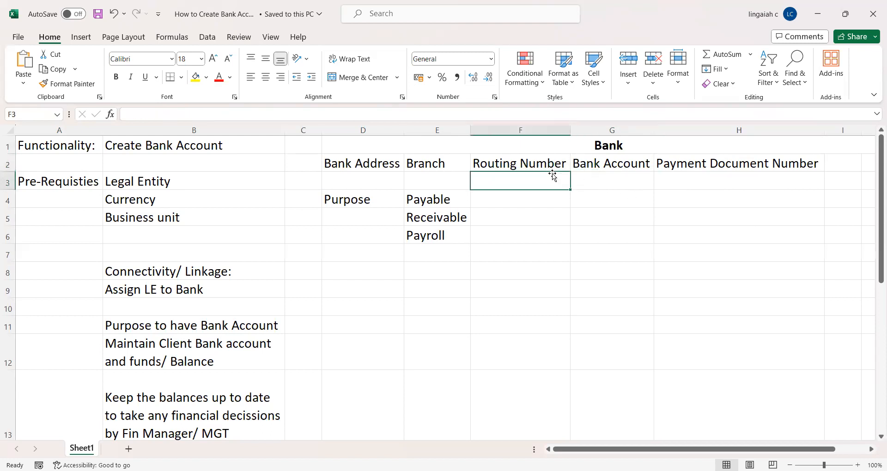
{"action": "left_click", "coordinate": [362, 200]}
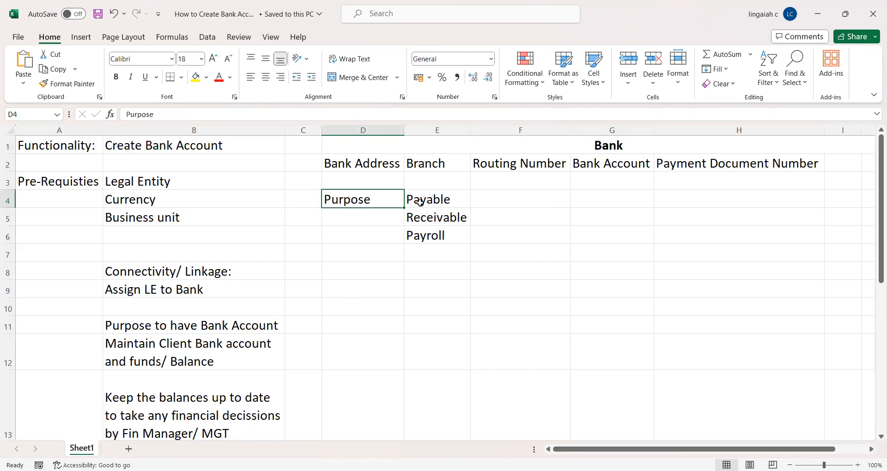
{"action": "left_click", "coordinate": [432, 198]}
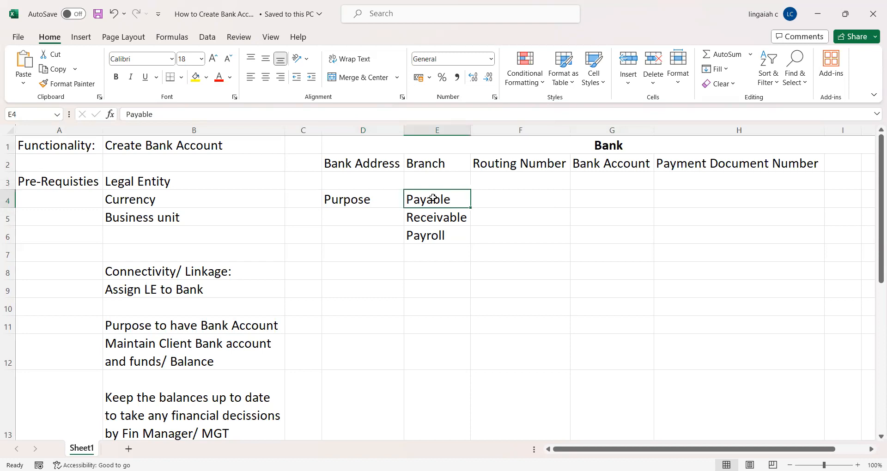
{"action": "left_click", "coordinate": [431, 214]}
{"action": "left_click", "coordinate": [443, 237]}
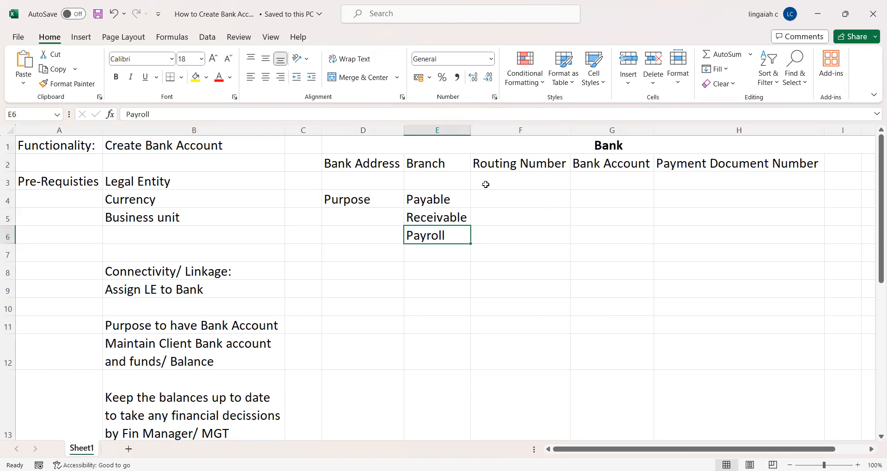
{"action": "left_click", "coordinate": [435, 205]}
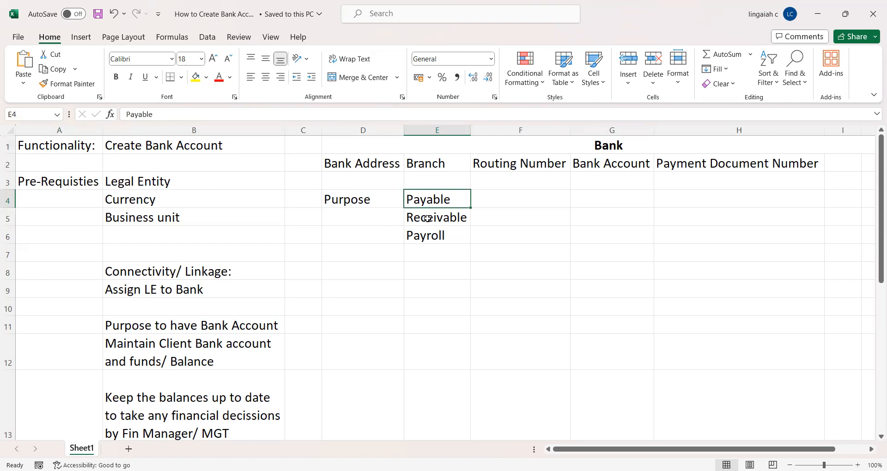
{"action": "left_click", "coordinate": [441, 217]}
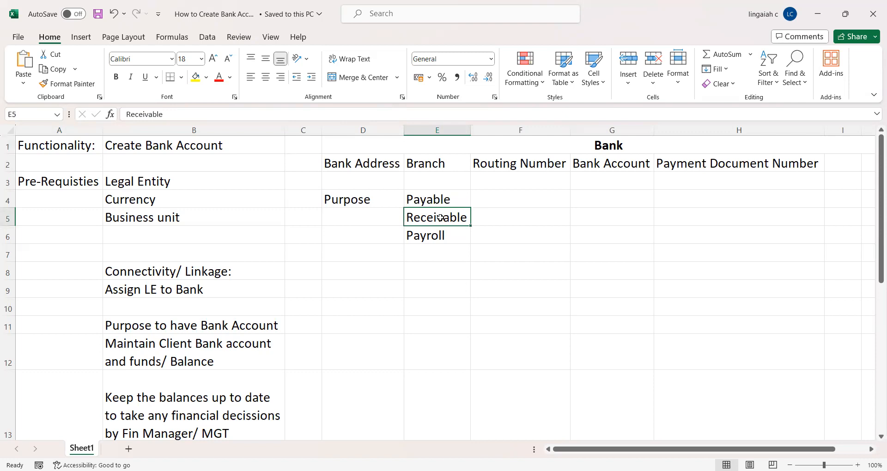
{"action": "left_click", "coordinate": [432, 238]}
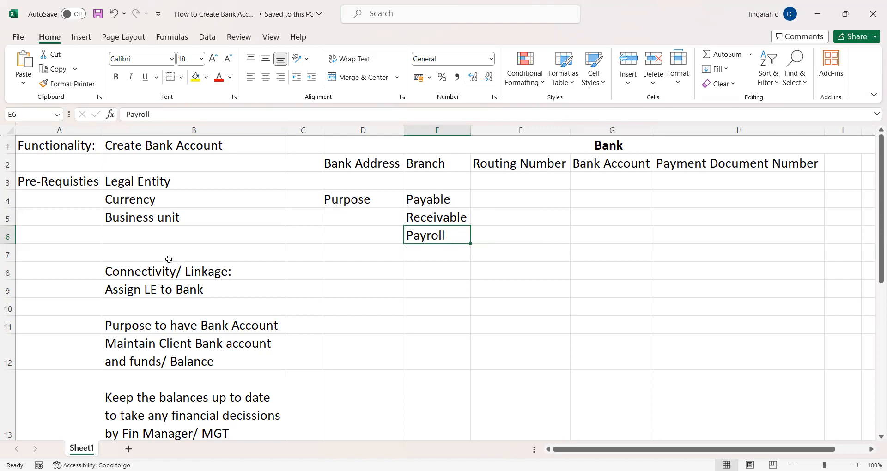
{"action": "left_click", "coordinate": [158, 286]}
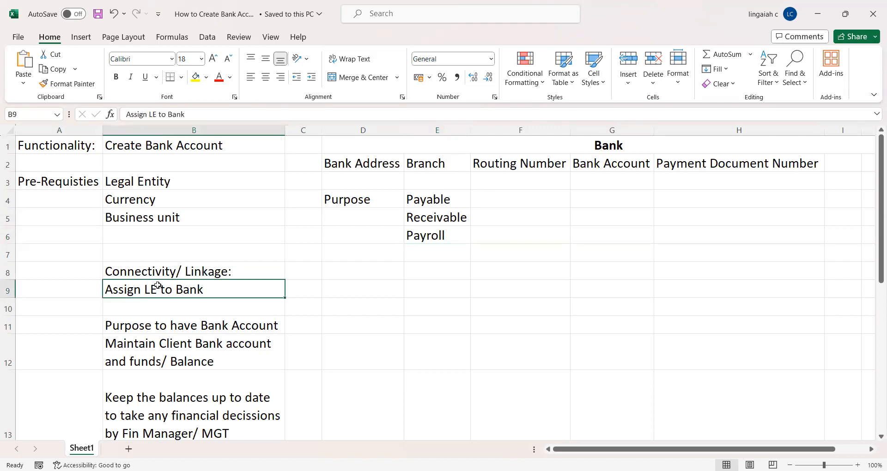
{"action": "left_click", "coordinate": [198, 271]}
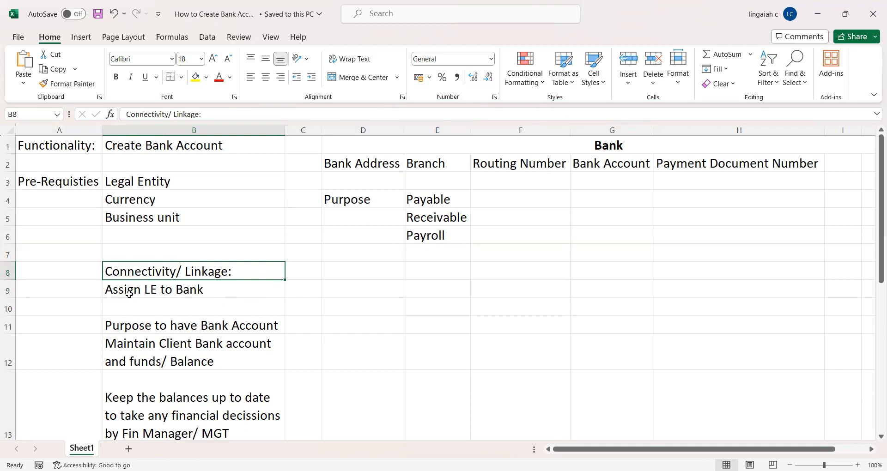
{"action": "left_click", "coordinate": [143, 186]}
{"action": "left_click", "coordinate": [138, 211]}
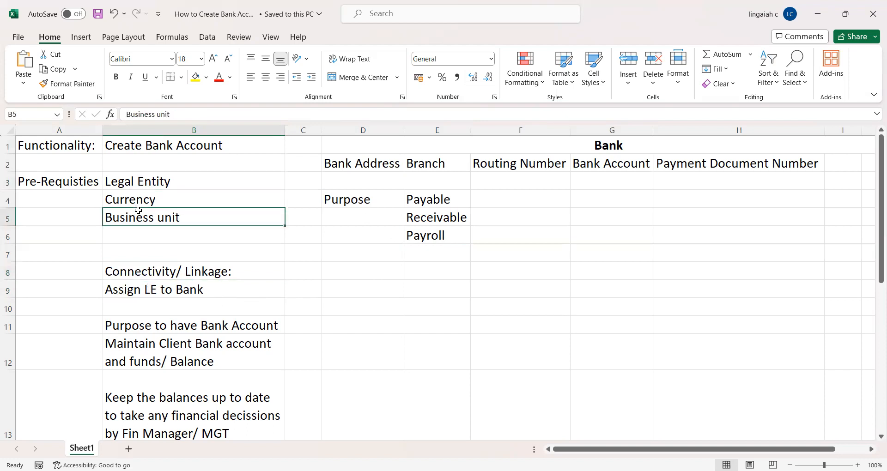
{"action": "left_click", "coordinate": [173, 233]}
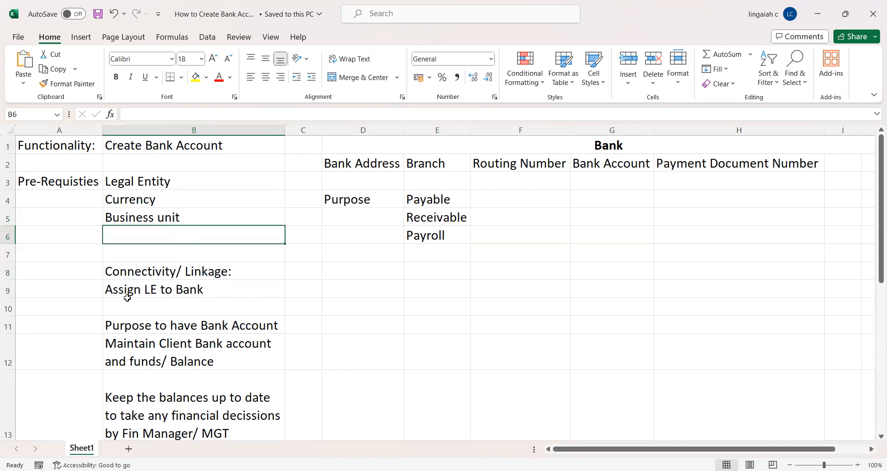
{"action": "left_click", "coordinate": [212, 292]}
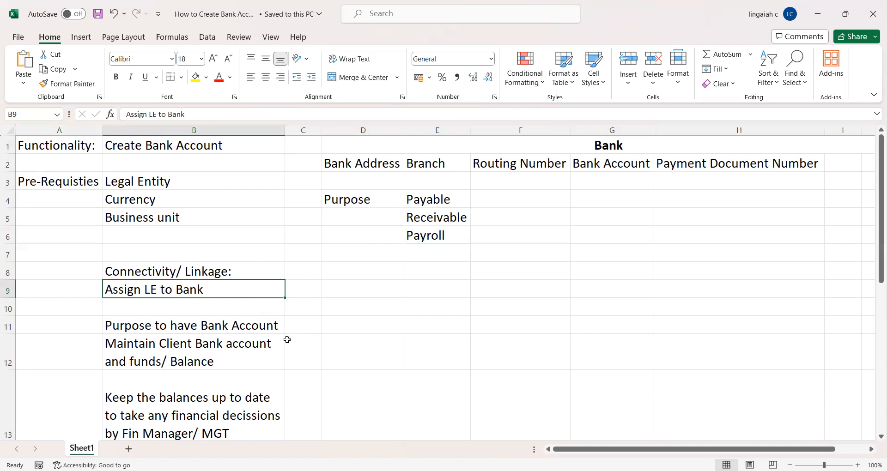
{"action": "left_click", "coordinate": [171, 332]}
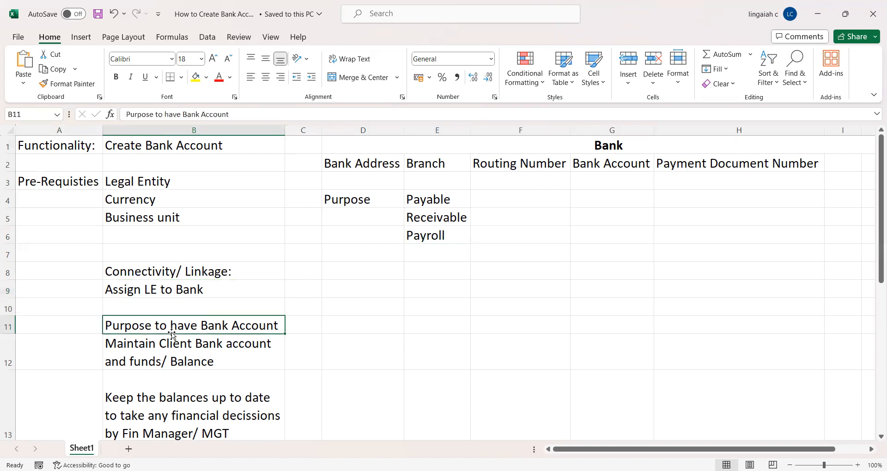
{"action": "left_click", "coordinate": [300, 333]}
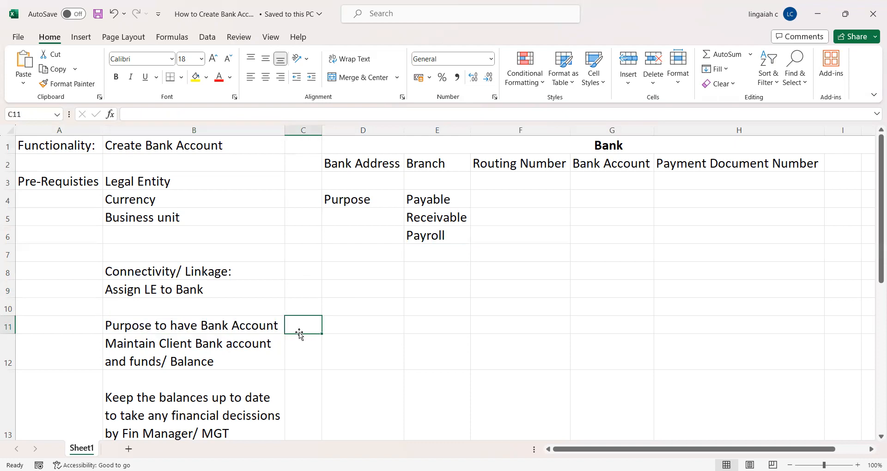
{"action": "scroll", "coordinate": [299, 332], "scroll_direction": "down", "scroll_amount": 2}
{"action": "key", "text": "Up"}
{"action": "key", "text": "Up"}
{"action": "key", "text": "Up"}
{"action": "key", "text": "Down"}
{"action": "key", "text": "Down"}
{"action": "key", "text": "Down"}
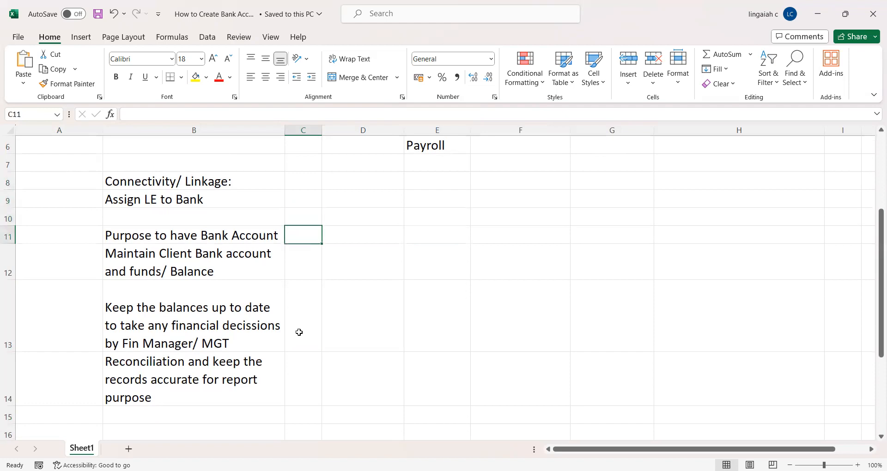
{"action": "key", "text": "Down"}
{"action": "key", "text": "Up"}
{"action": "key", "text": "Left"}
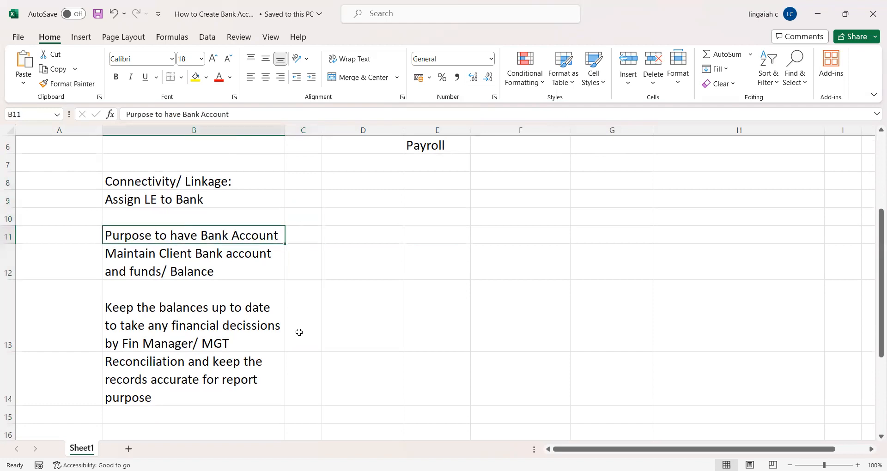
{"action": "key", "text": "Down"}
{"action": "key", "text": "Down"}
{"action": "key", "text": "Up"}
{"action": "key", "text": "Up"}
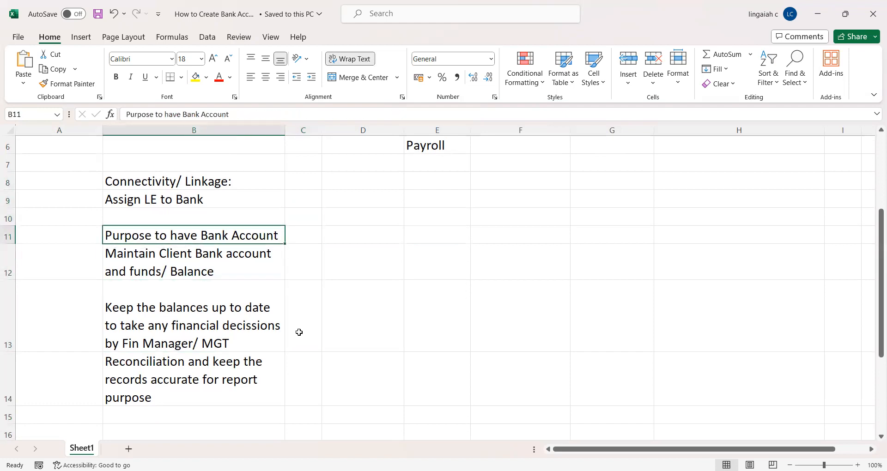
{"action": "key", "text": "Down"}
{"action": "key", "text": "Up"}
{"action": "key", "text": "Up"}
{"action": "key", "text": "Down"}
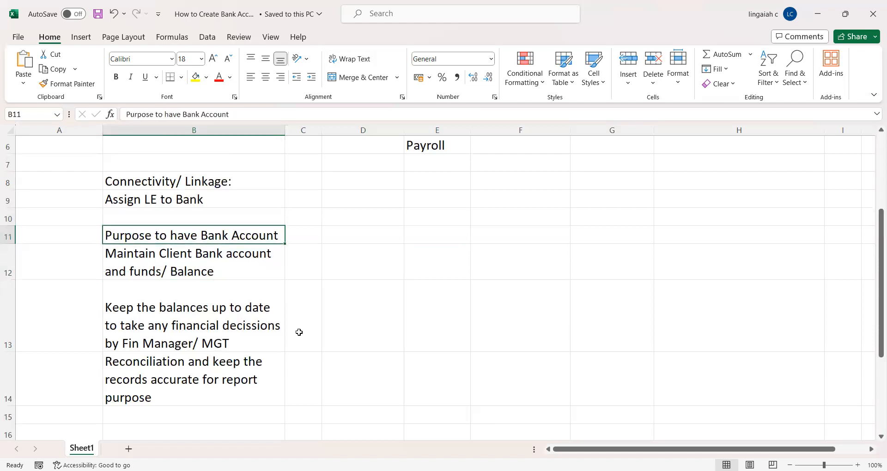
{"action": "key", "text": "Down"}
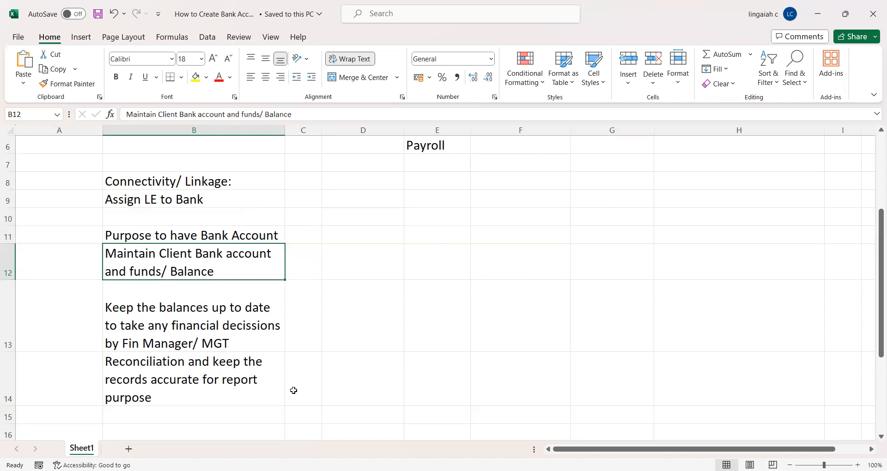
Review the reconciliation, client bank account and Currency prerequisite notes
{"action": "left_click", "coordinate": [359, 380]}
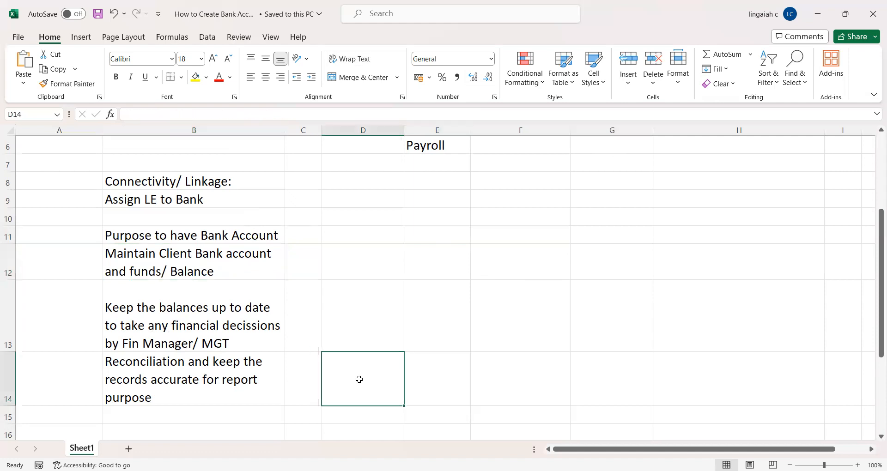
{"action": "key", "text": "Left"}
{"action": "key", "text": "Left"}
{"action": "key", "text": "Left"}
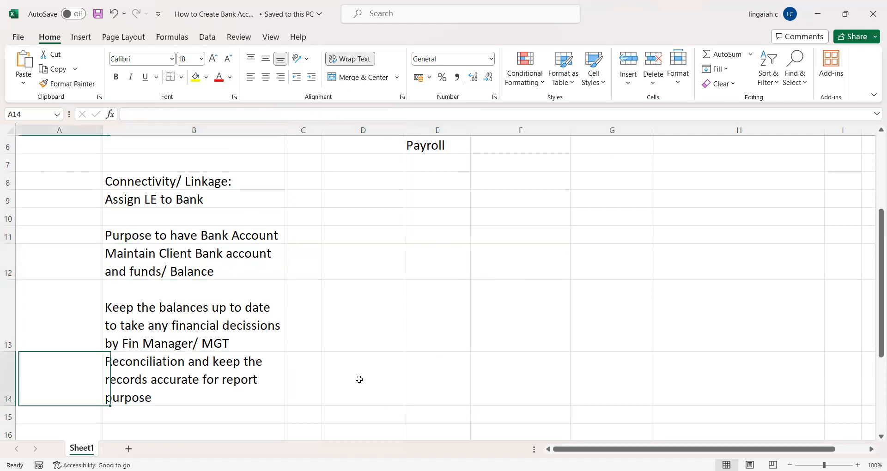
{"action": "key", "text": "Right"}
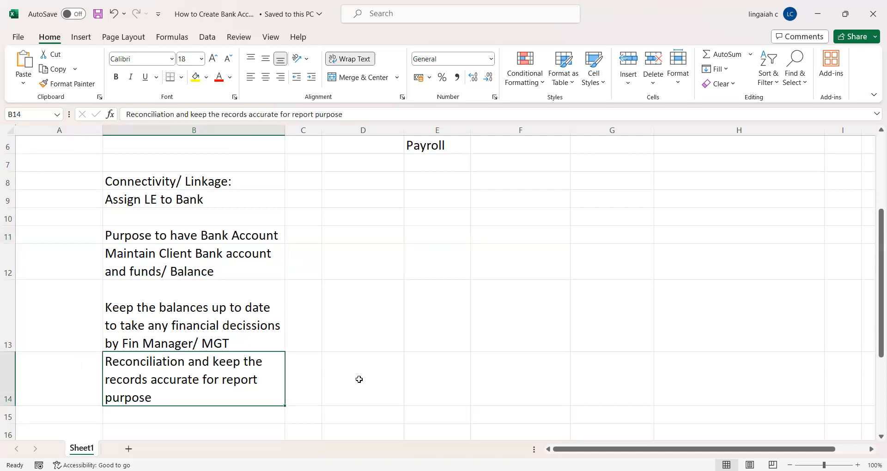
{"action": "key", "text": "Up"}
{"action": "key", "text": "Up"}
{"action": "key", "text": "Right"}
{"action": "key", "text": "Left"}
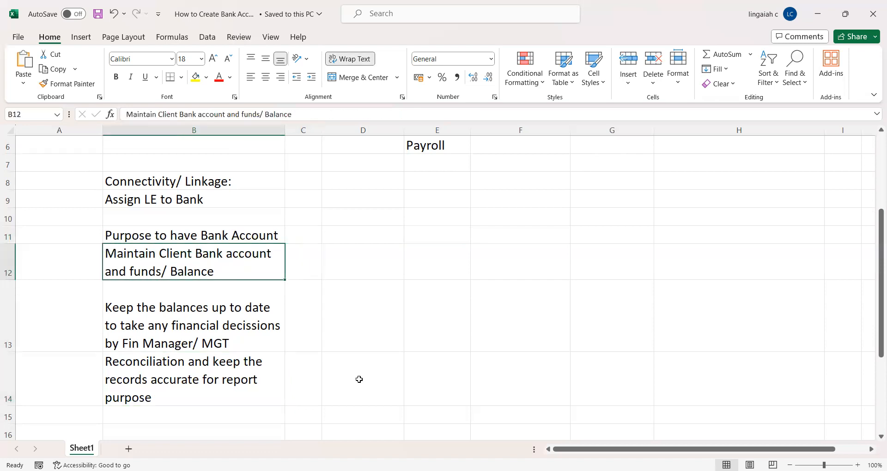
{"action": "key", "text": "Left"}
{"action": "key", "text": "Up"}
{"action": "key", "text": "Up"}
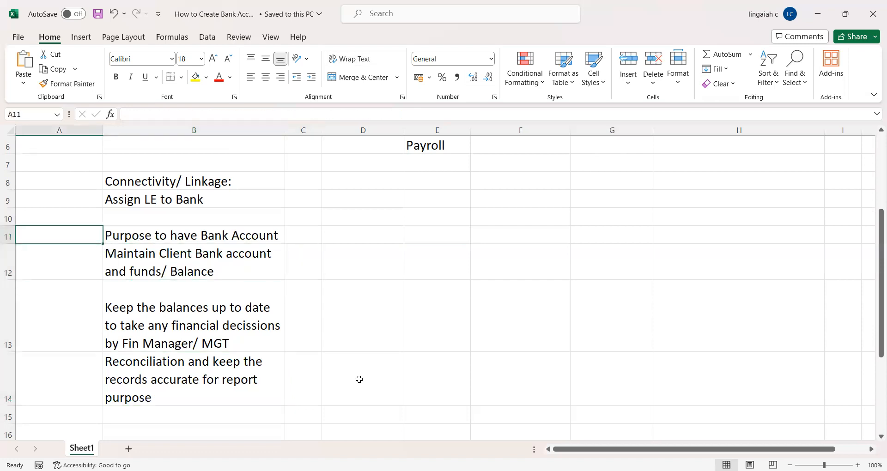
{"action": "key", "text": "Right"}
{"action": "key", "text": "Right"}
{"action": "key", "text": "Up"}
{"action": "key", "text": "Up"}
{"action": "key", "text": "Up"}
{"action": "key", "text": "Up"}
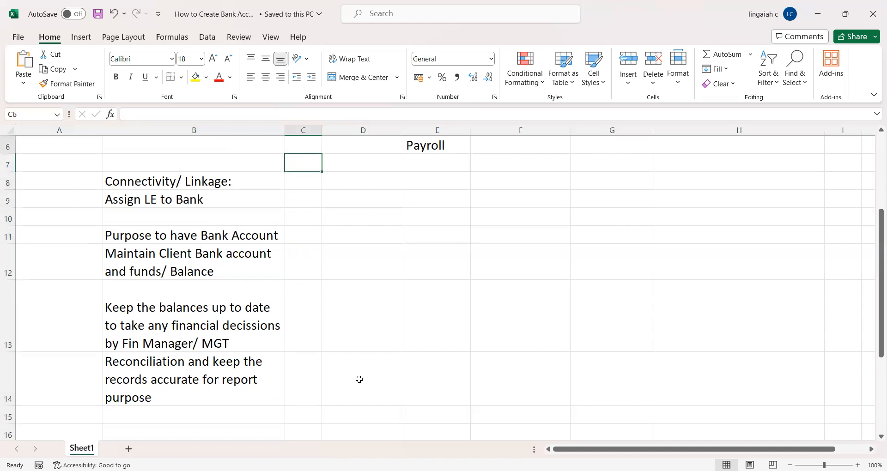
{"action": "key", "text": "Left"}
{"action": "key", "text": "Up"}
{"action": "key", "text": "Up"}
Review the Create Bank Account heading, Connectivity/Linkage note and Business unit prerequisite
{"action": "key", "text": "Down"}
{"action": "key", "text": "Up"}
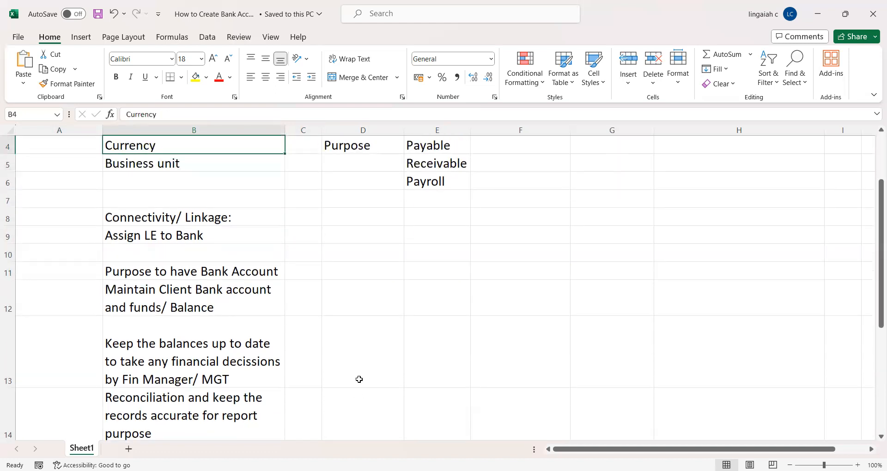
{"action": "key", "text": "Up"}
{"action": "key", "text": "Up"}
{"action": "key", "text": "Up"}
{"action": "key", "text": "Down"}
{"action": "key", "text": "Up"}
{"action": "key", "text": "Down"}
{"action": "key", "text": "Down"}
{"action": "key", "text": "Down"}
{"action": "key", "text": "Down"}
{"action": "key", "text": "Down"}
{"action": "key", "text": "Down"}
{"action": "key", "text": "Down"}
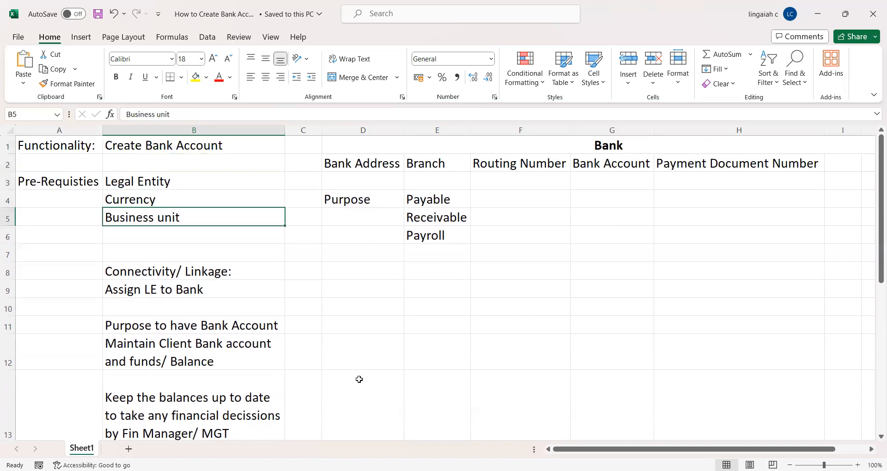
{"action": "key", "text": "Down"}
{"action": "key", "text": "Down"}
{"action": "key", "text": "Down"}
{"action": "key", "text": "Down"}
{"action": "key", "text": "Down"}
{"action": "key", "text": "Down"}
{"action": "key", "text": "Down"}
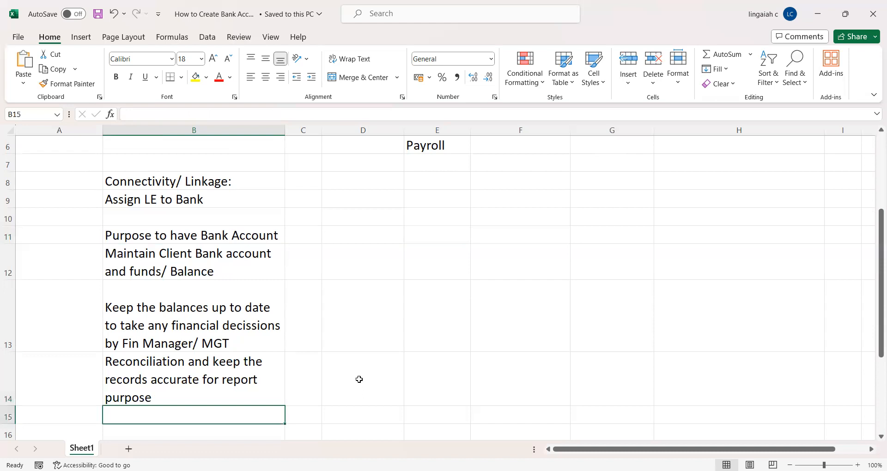
{"action": "key", "text": "Up"}
{"action": "key", "text": "Up"}
{"action": "key", "text": "Up"}
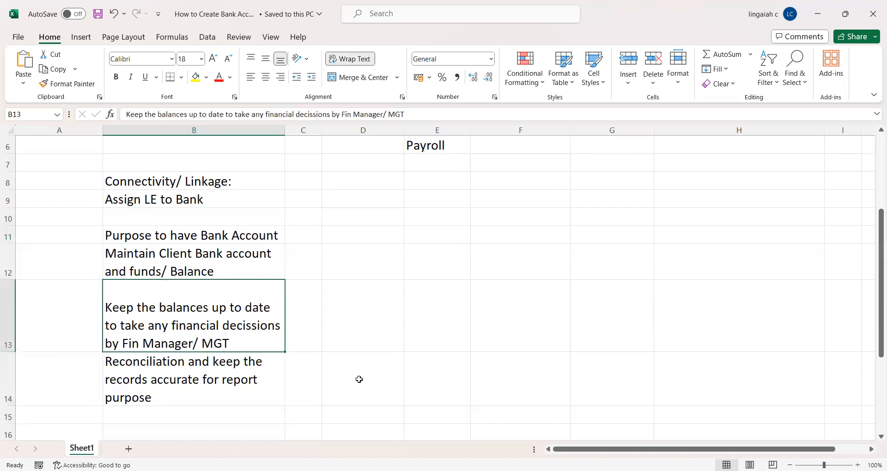
{"action": "key", "text": "Up"}
{"action": "key", "text": "Up"}
{"action": "key", "text": "Up"}
{"action": "key", "text": "Up"}
{"action": "key", "text": "Up"}
{"action": "key", "text": "Up"}
{"action": "key", "text": "Up"}
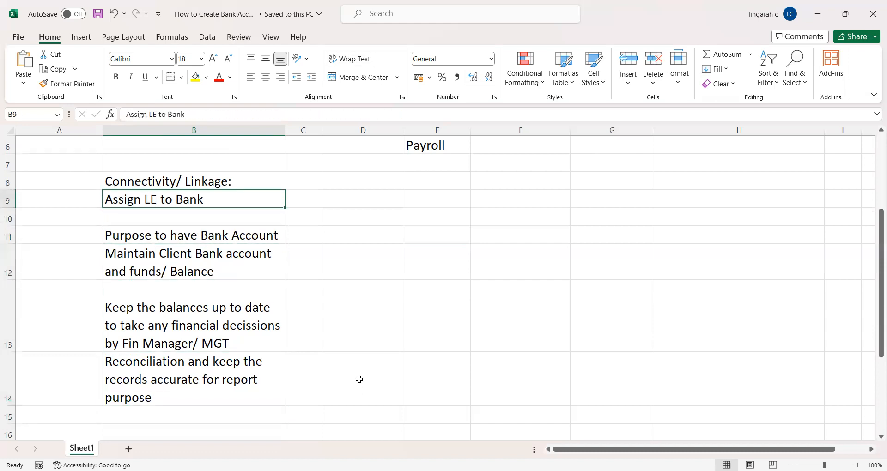
{"action": "key", "text": "Up"}
{"action": "key", "text": "Up"}
{"action": "key", "text": "Up"}
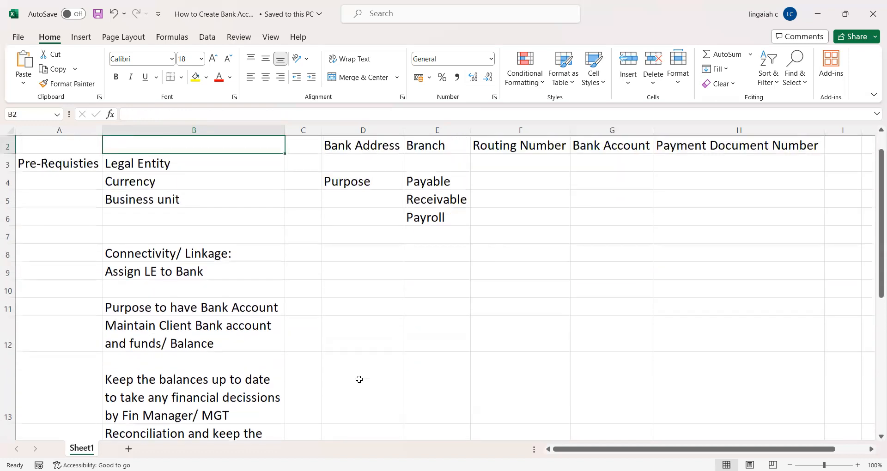
{"action": "key", "text": "Up"}
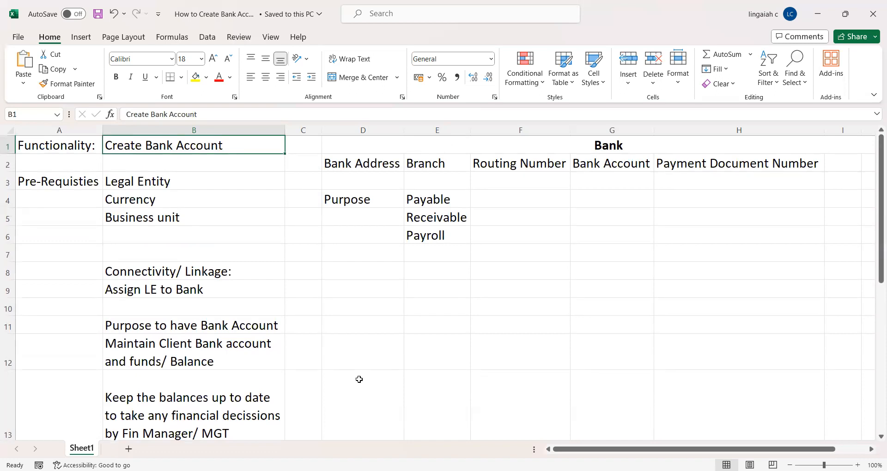
{"action": "key", "text": "Down"}
{"action": "key", "text": "Down"}
{"action": "key", "text": "Down"}
{"action": "key", "text": "Down"}
{"action": "key", "text": "Down"}
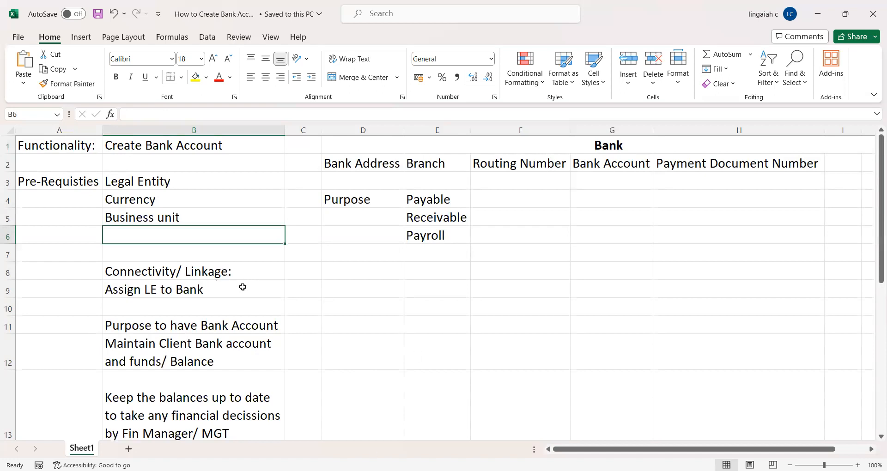
Point out the Assign LE to Bank note, then return to Oracle Fusion
{"action": "left_click", "coordinate": [242, 287]}
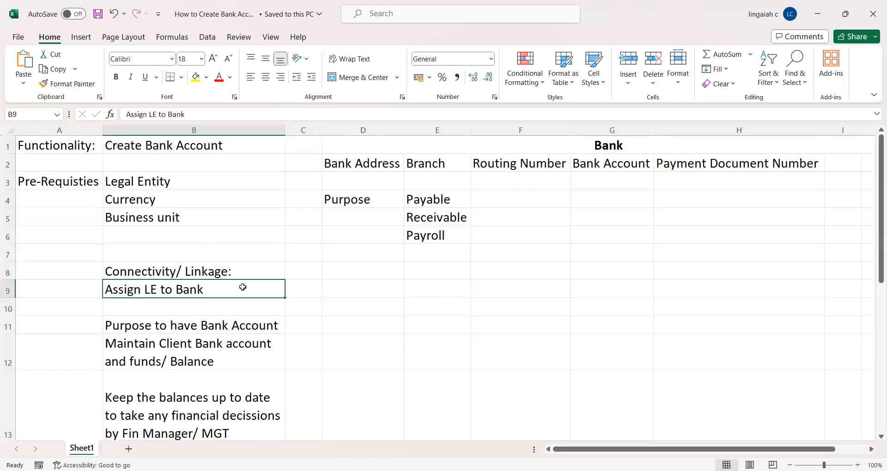
{"action": "key", "text": "Right"}
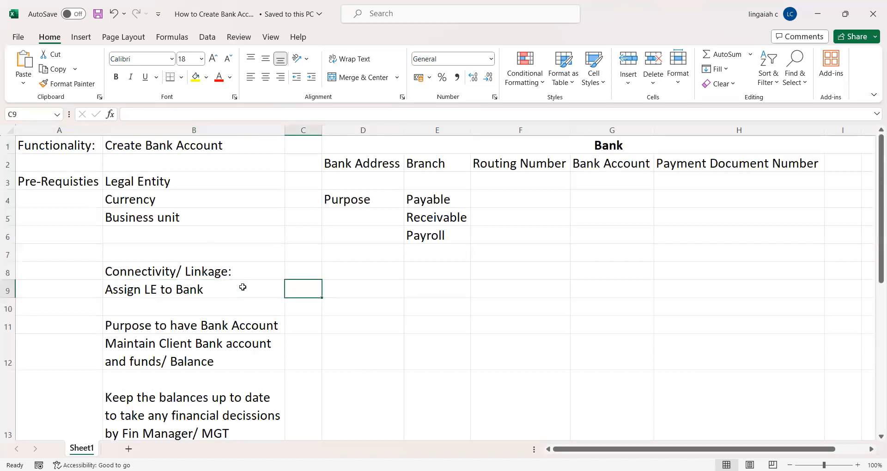
{"action": "left_click", "coordinate": [243, 287]}
{"action": "key", "text": "Up"}
{"action": "key", "text": "Up"}
{"action": "key", "text": "Up"}
{"action": "key", "text": "Up"}
{"action": "key", "text": "Up"}
{"action": "key", "text": "Up"}
{"action": "key", "text": "Up"}
{"action": "key", "text": "Up"}
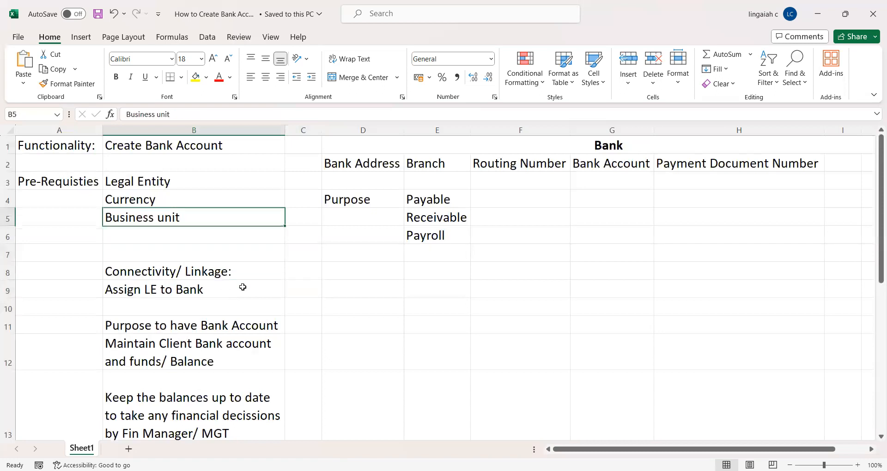
{"action": "key", "text": "Right"}
{"action": "key", "text": "Left"}
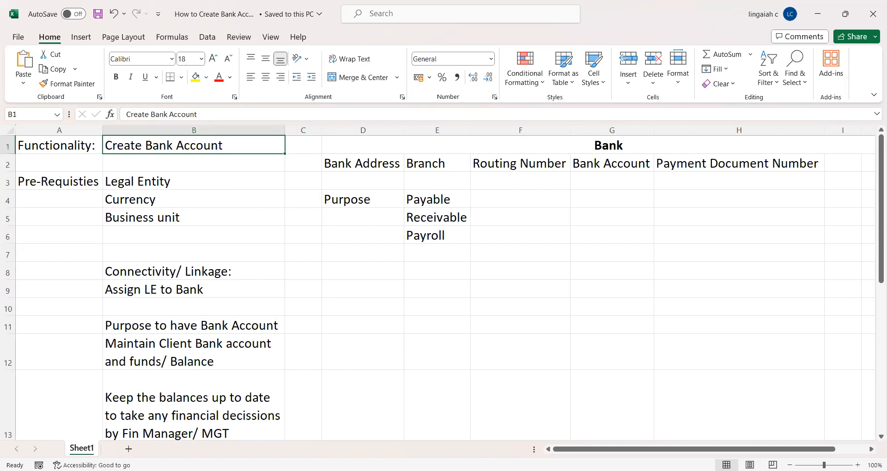
{"action": "key", "text": "alt+Tab"}
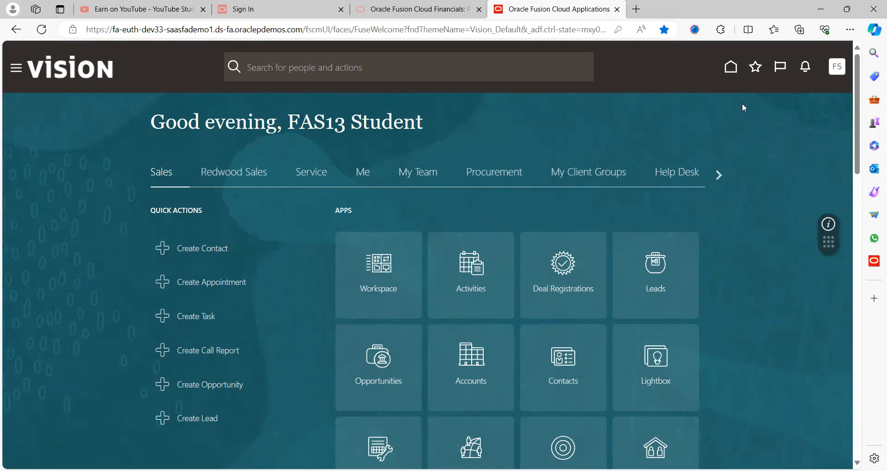
Open Setup and Maintenance with the Financials setup offering selected
{"action": "left_click", "coordinate": [845, 71]}
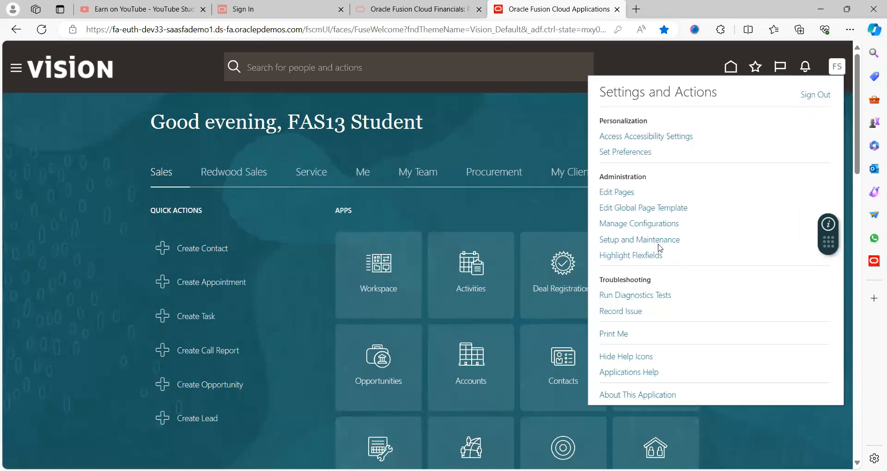
{"action": "left_click", "coordinate": [659, 241]}
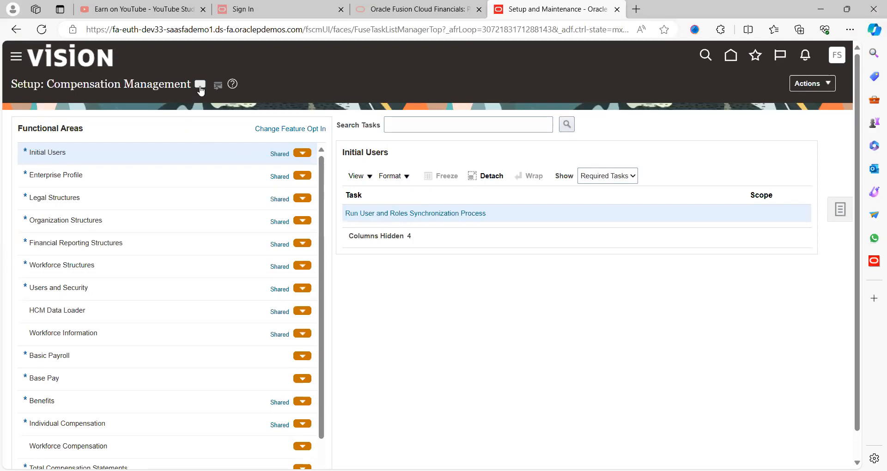
{"action": "left_click", "coordinate": [200, 86]}
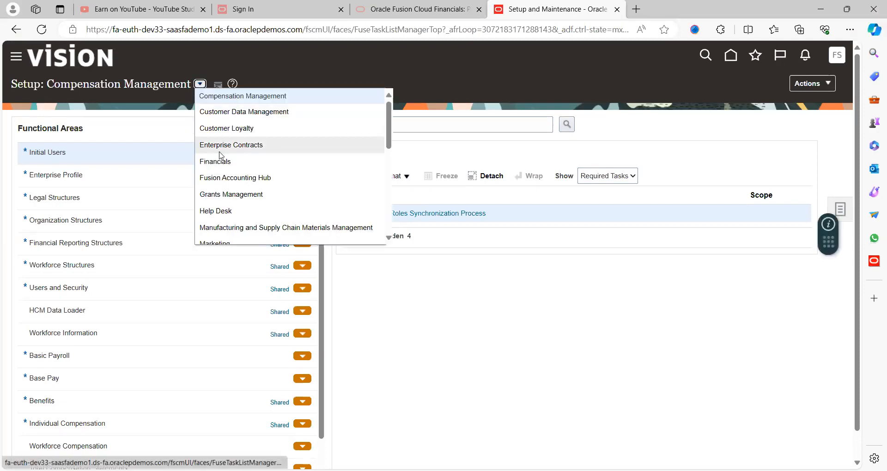
{"action": "left_click", "coordinate": [182, 300]}
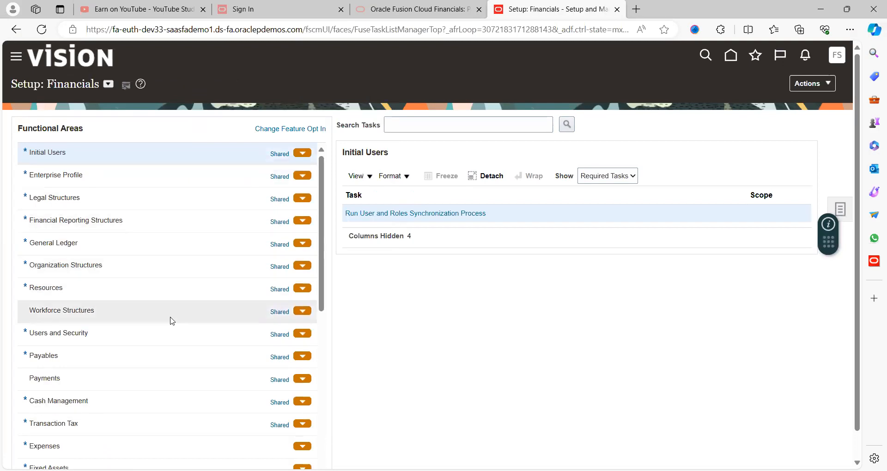
Scroll the functional areas list back to the top and open Cash Management
{"action": "left_click", "coordinate": [323, 362]}
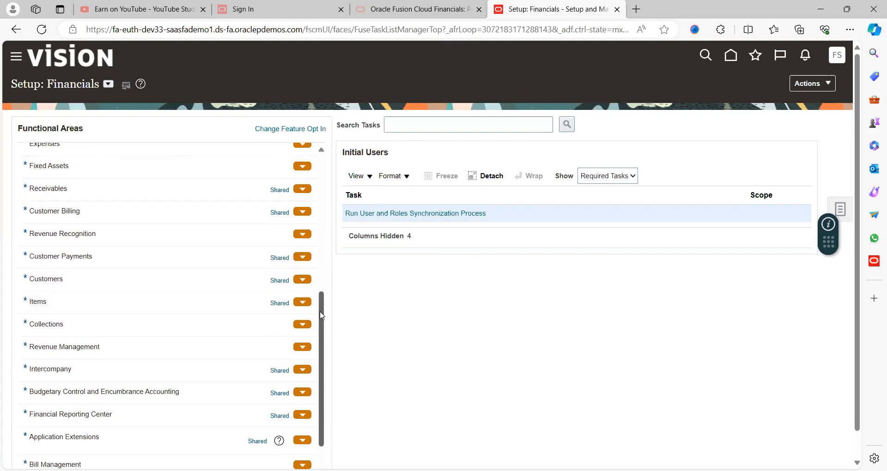
{"action": "right_click", "coordinate": [319, 276]}
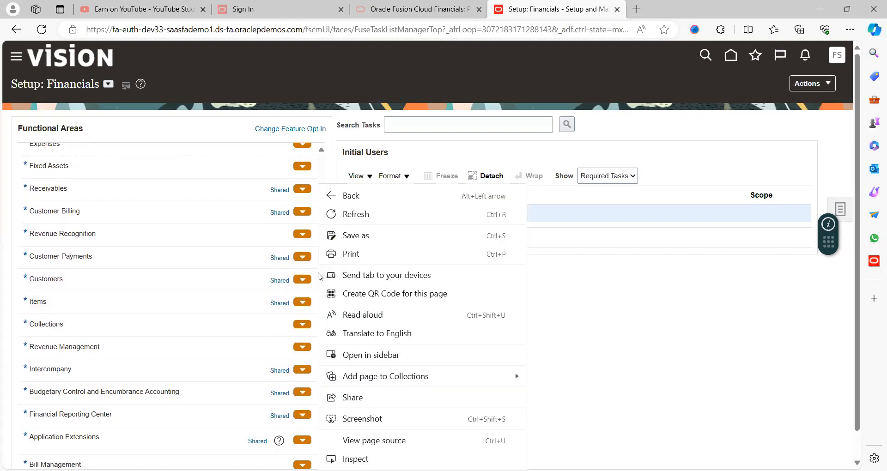
{"action": "left_click", "coordinate": [318, 253]}
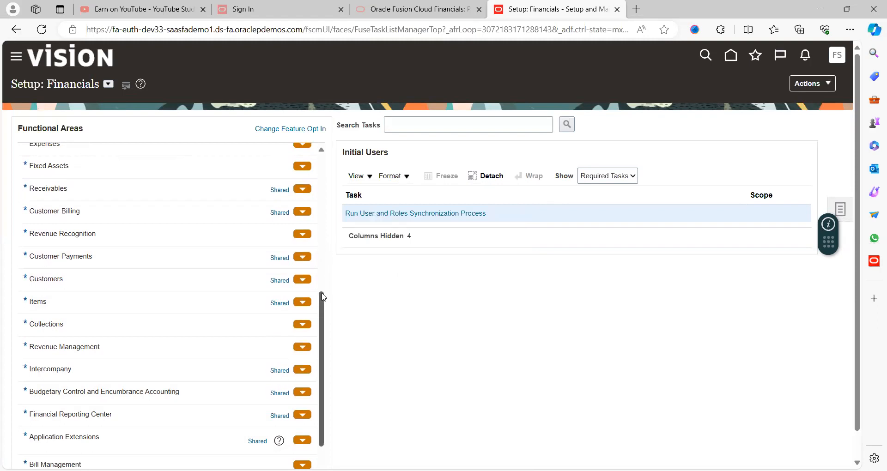
{"action": "right_click", "coordinate": [322, 270]}
{"action": "left_click", "coordinate": [323, 270]}
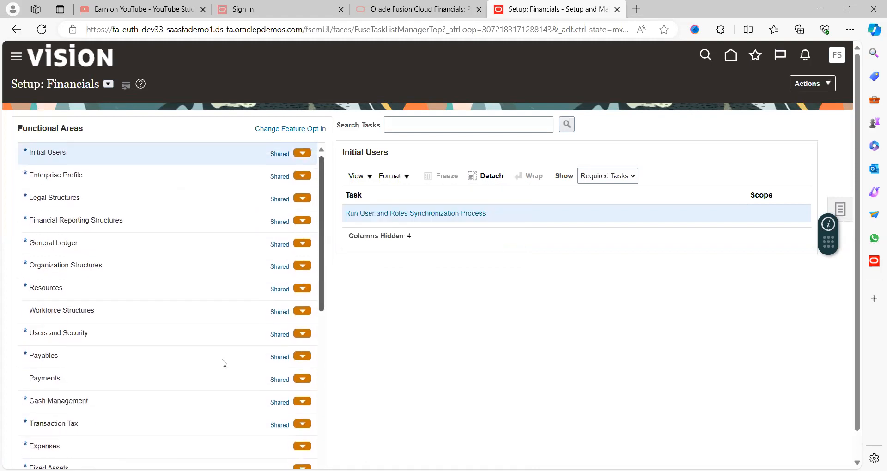
{"action": "left_click", "coordinate": [118, 400]}
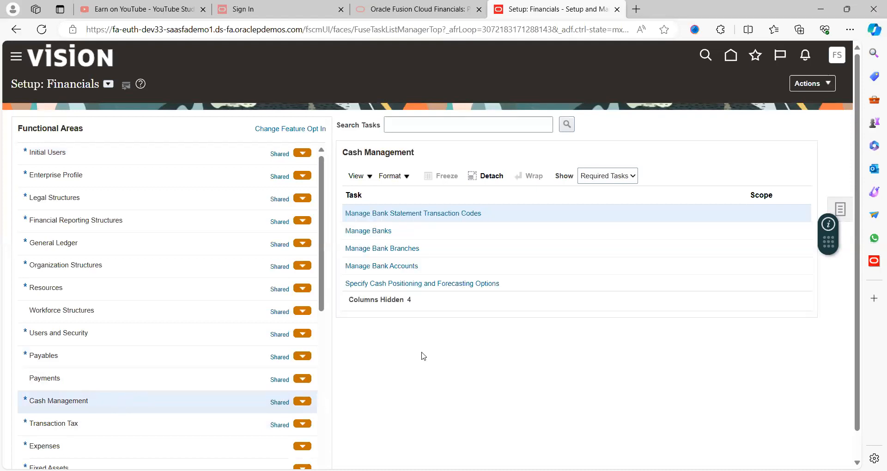
Show all Cash Management tasks and open Manage Banks
{"action": "left_click", "coordinate": [602, 177]}
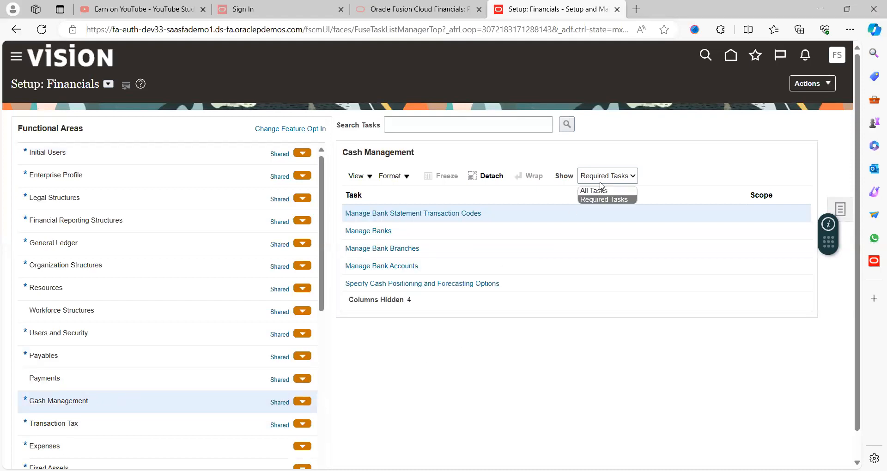
{"action": "left_click", "coordinate": [600, 191]}
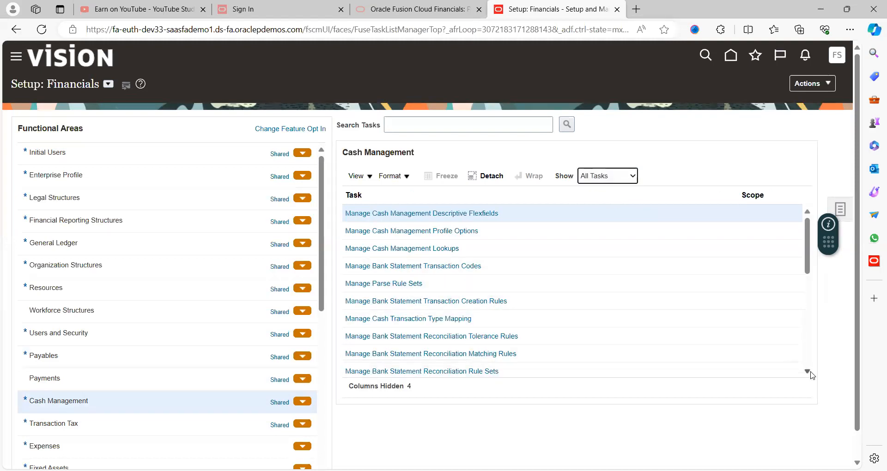
{"action": "left_click", "coordinate": [807, 372]}
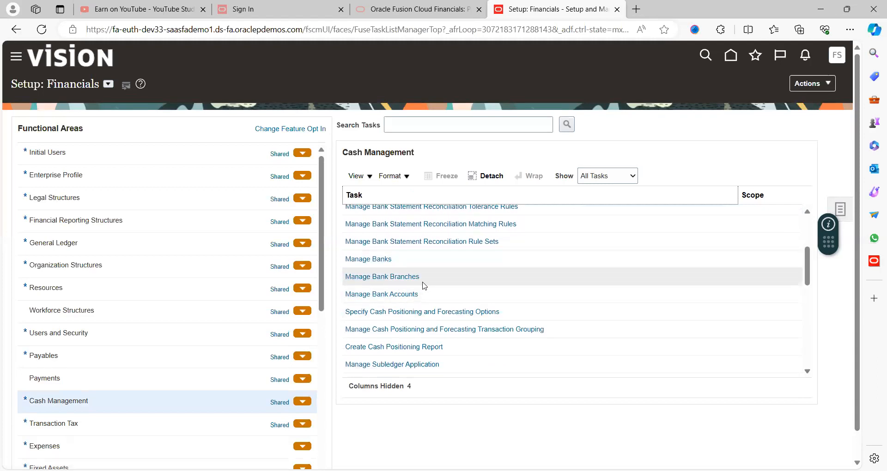
{"action": "left_click", "coordinate": [374, 259]}
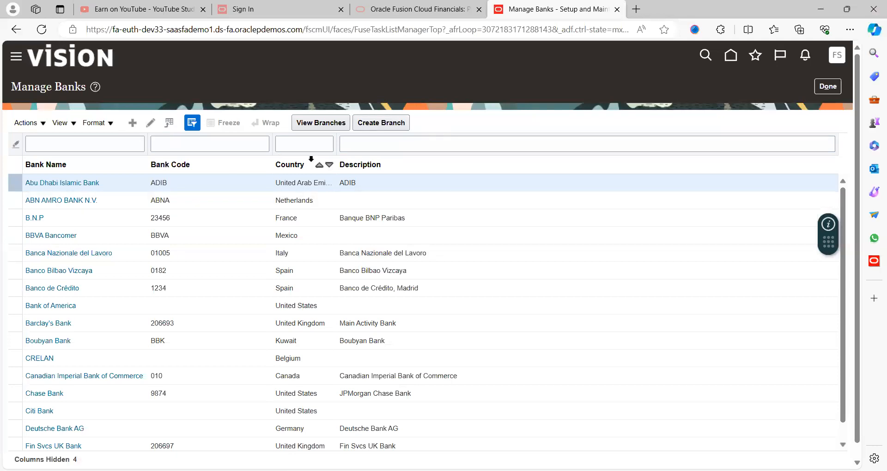
Start a new bank record using the Create icon on the Manage Banks toolbar
{"action": "left_click", "coordinate": [42, 124]}
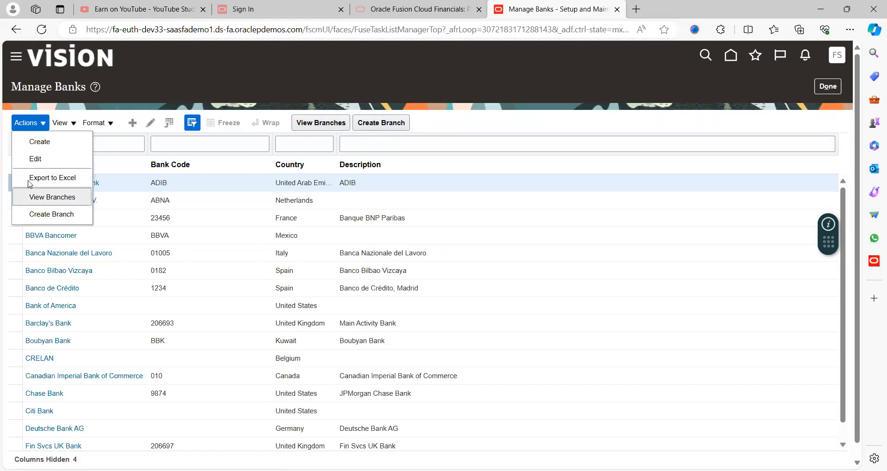
{"action": "left_click", "coordinate": [136, 106]}
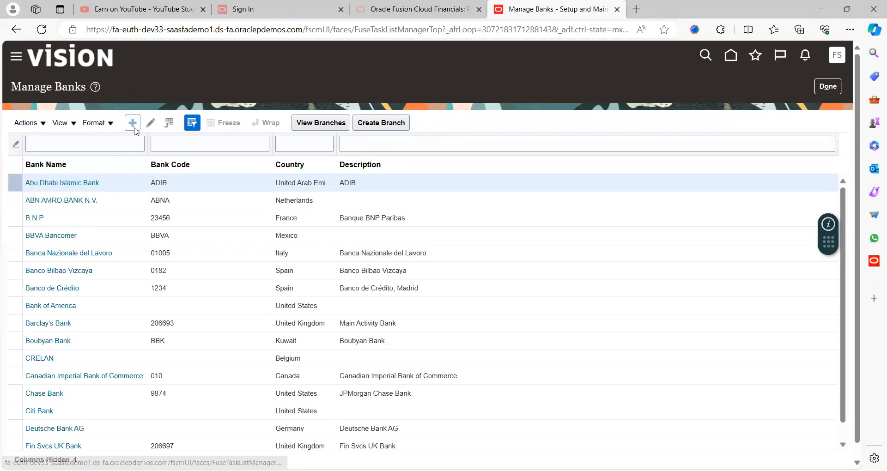
{"action": "left_click", "coordinate": [133, 124]}
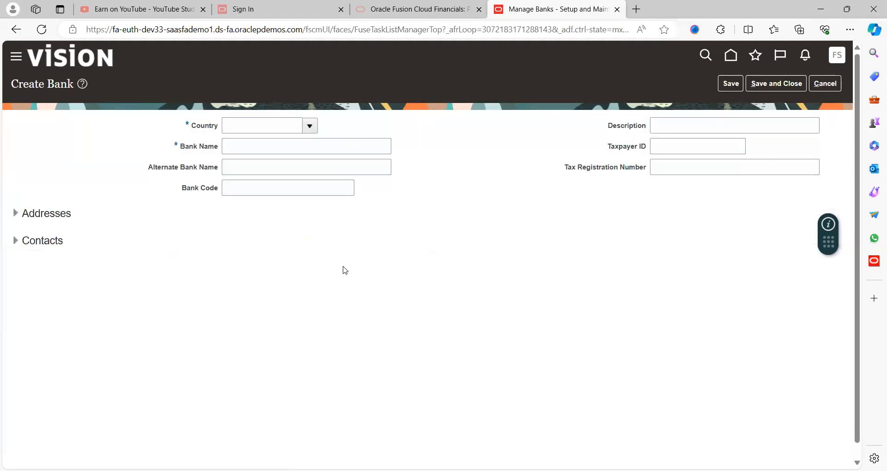
Set the new bank's country to United States
{"action": "left_click", "coordinate": [310, 126]}
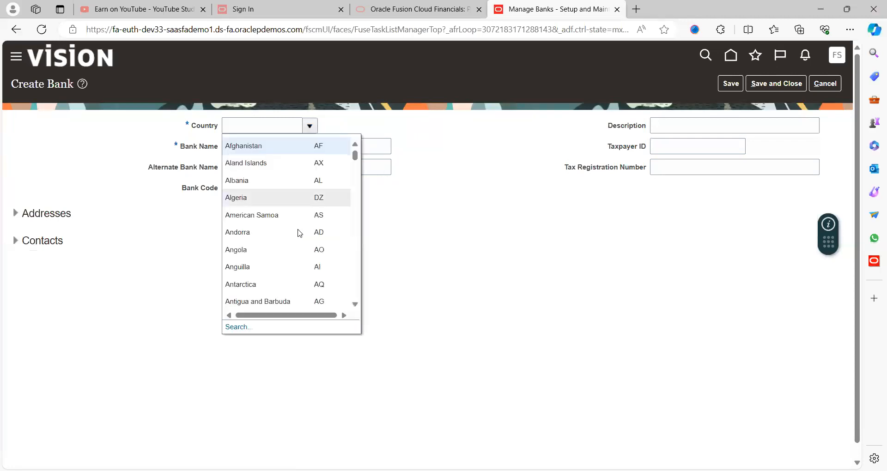
{"action": "left_click", "coordinate": [239, 328]}
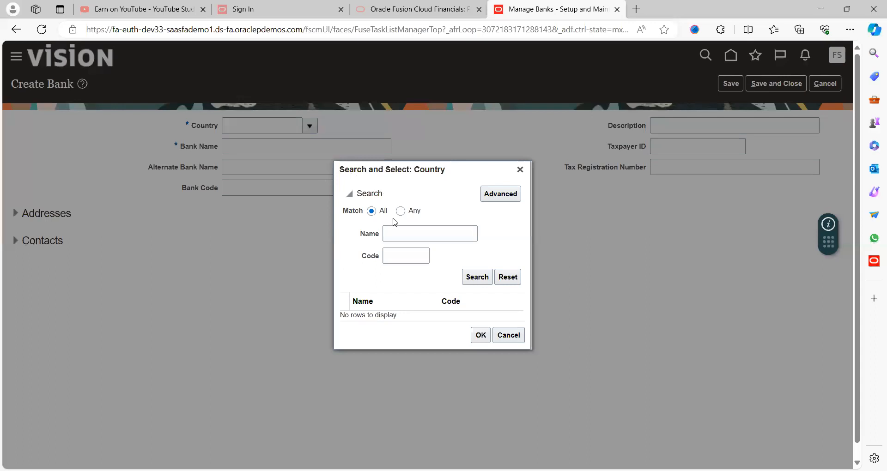
{"action": "left_click", "coordinate": [395, 234]}
{"action": "type", "text": "Unit"}
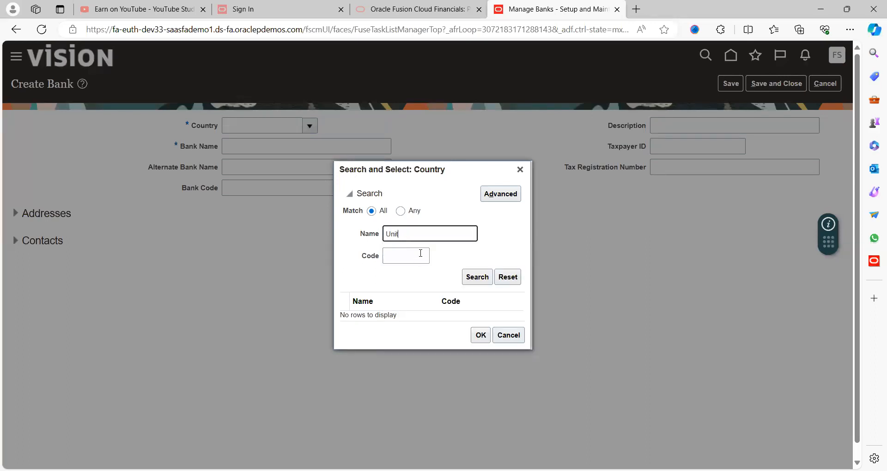
{"action": "left_click", "coordinate": [400, 325]}
{"action": "left_click", "coordinate": [479, 365]}
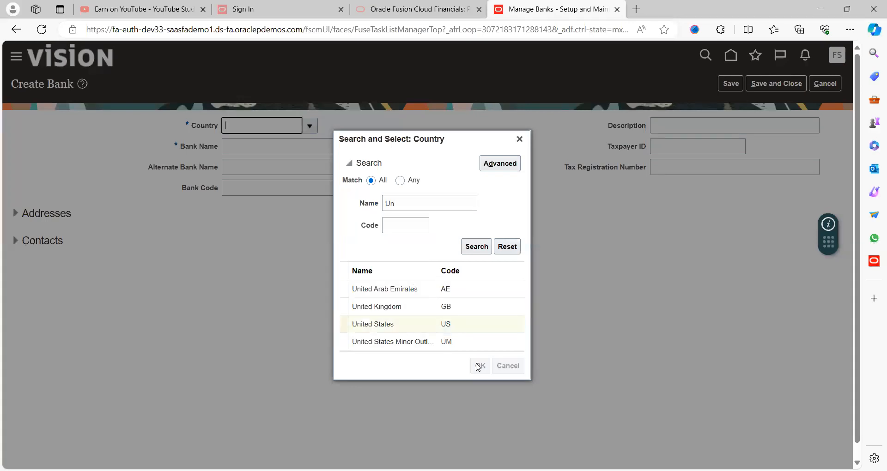
Enter JPM Bank as the bank name, alternate bank name and description
{"action": "left_click", "coordinate": [266, 146]}
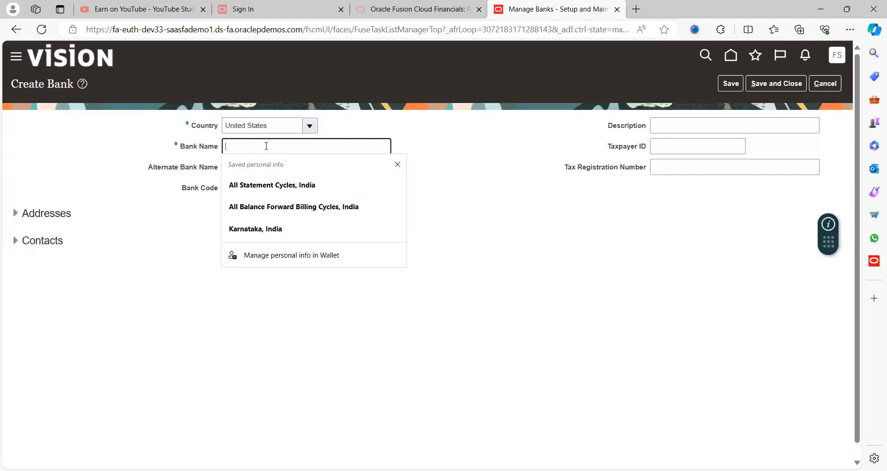
{"action": "type", "text": "HDF"}
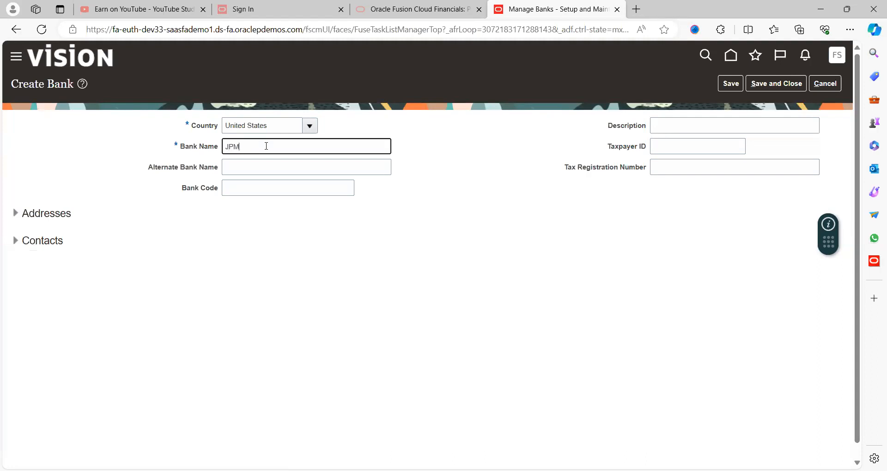
{"action": "key", "text": "Tab"}
{"action": "key", "text": "shift+Tab"}
{"action": "key", "text": "ctrl+c"}
{"action": "key", "text": "Tab"}
{"action": "key", "text": "ctrl+v"}
{"action": "key", "text": "Tab"}
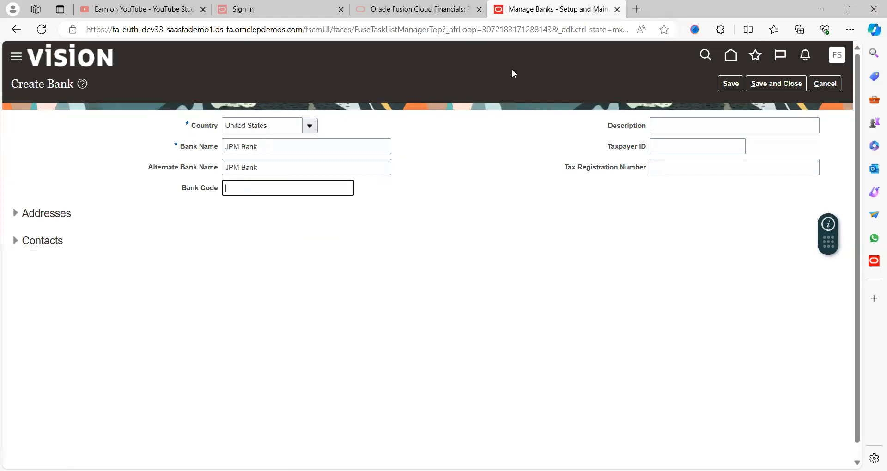
{"action": "left_click", "coordinate": [664, 120]}
{"action": "key", "text": "ctrl+v"}
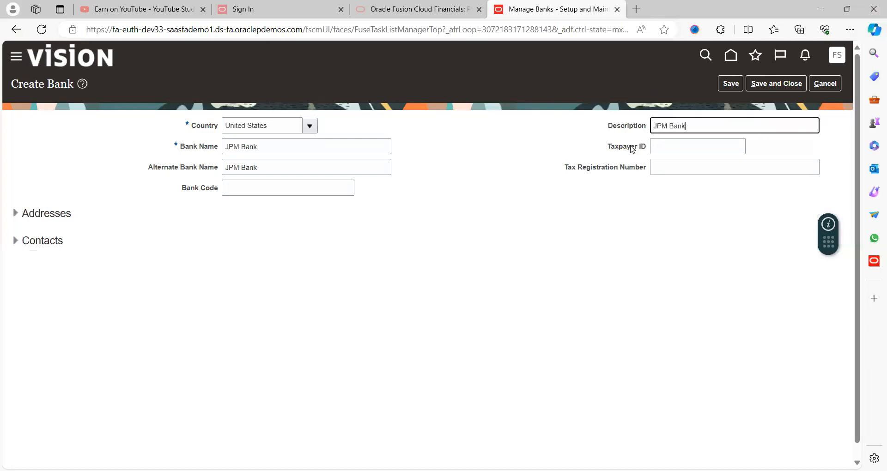
{"action": "left_click", "coordinate": [661, 150]}
{"action": "left_click", "coordinate": [680, 170]}
Save the JPM Bank record and return to the bank list
{"action": "left_click", "coordinate": [729, 84]}
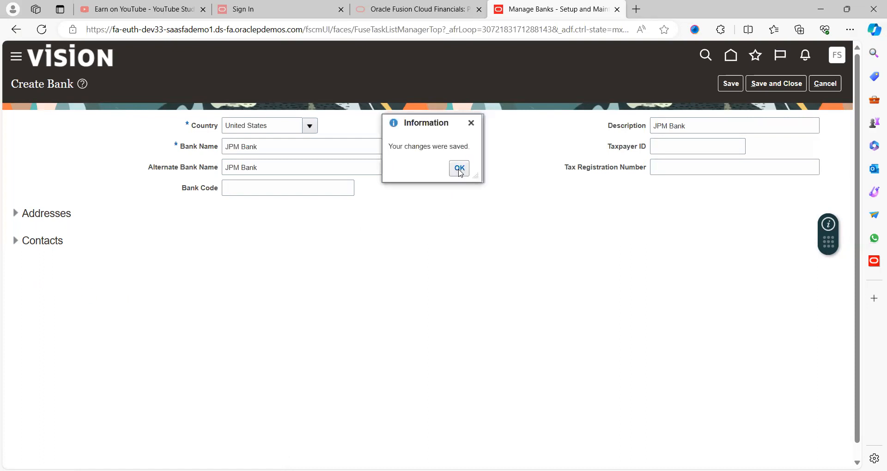
{"action": "left_click", "coordinate": [459, 169]}
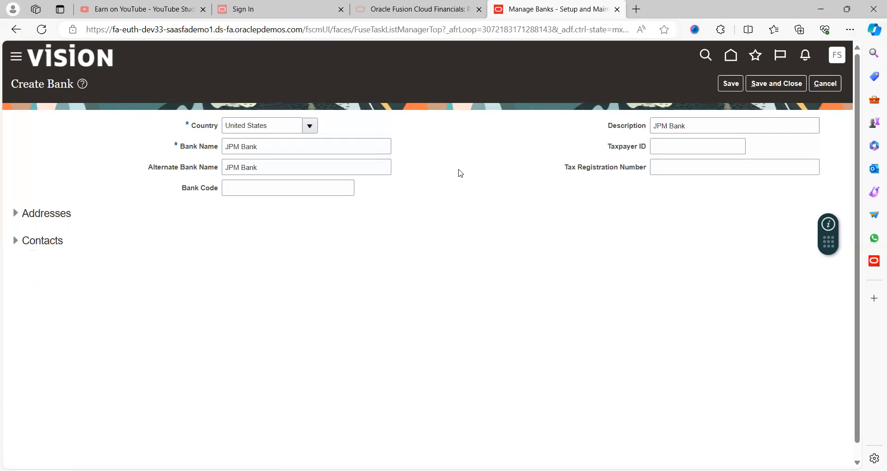
{"action": "left_click", "coordinate": [772, 84]}
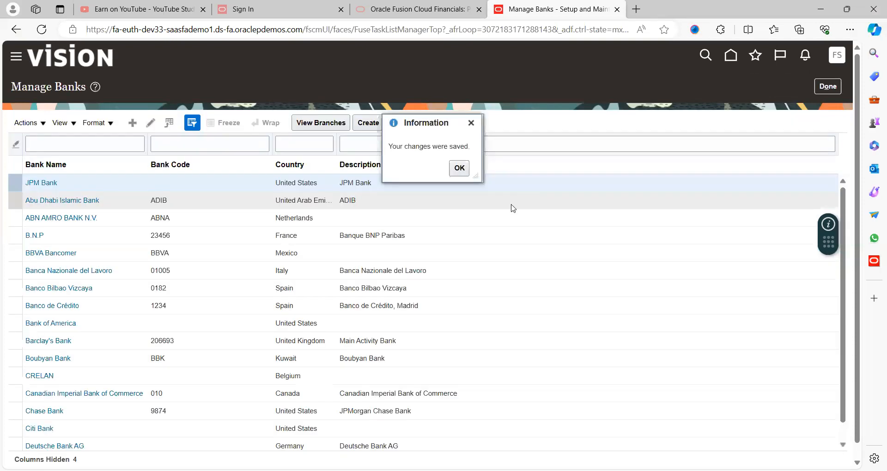
{"action": "left_click", "coordinate": [458, 168]}
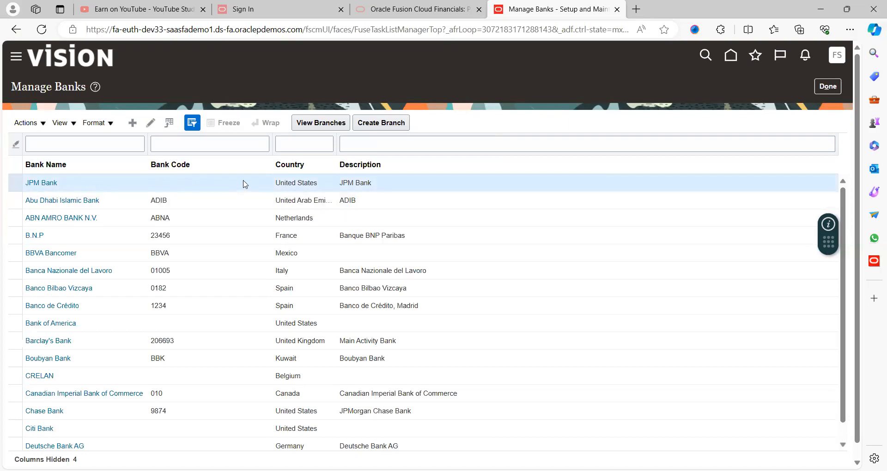
Create a JPM Bank branch named Maryland with alternate branch name Maryland1
{"action": "left_click", "coordinate": [377, 127]}
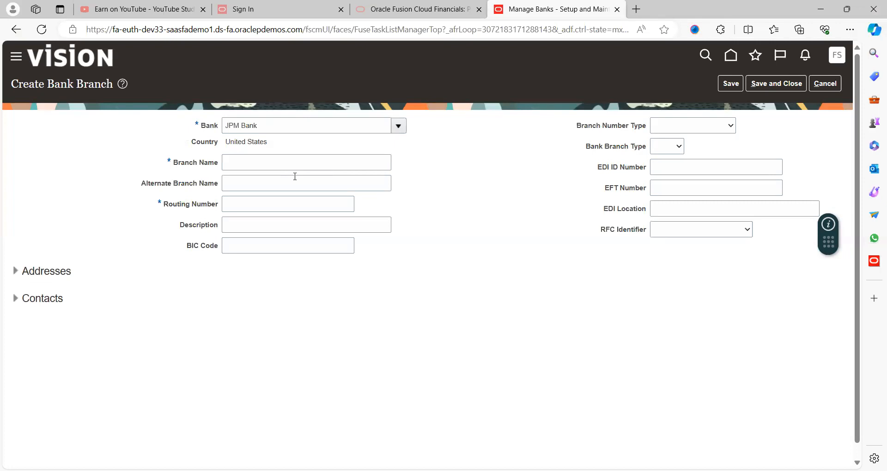
{"action": "left_click", "coordinate": [263, 165]}
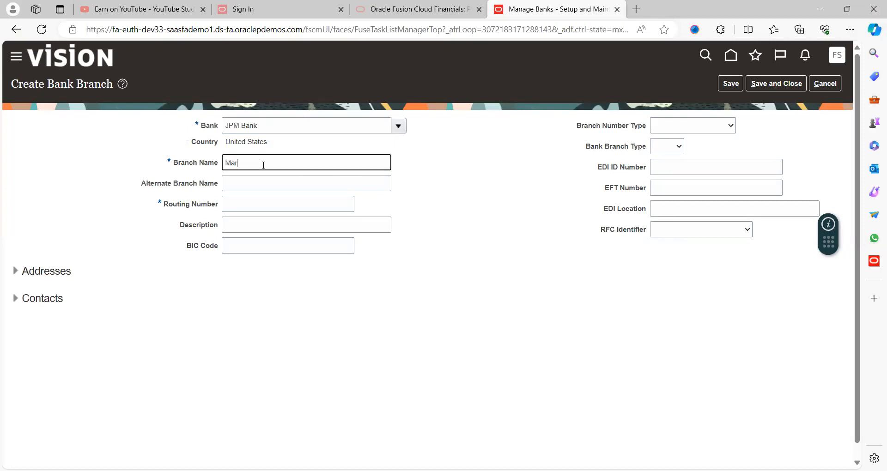
{"action": "key", "text": "Tab"}
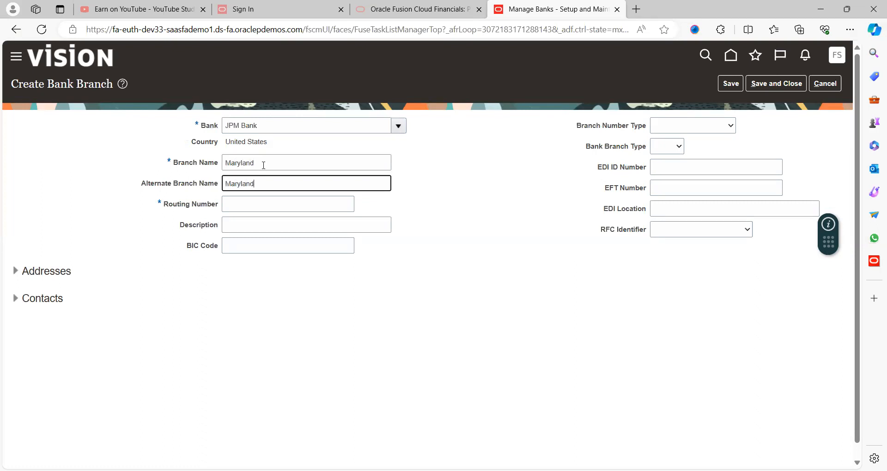
{"action": "key", "text": "Tab"}
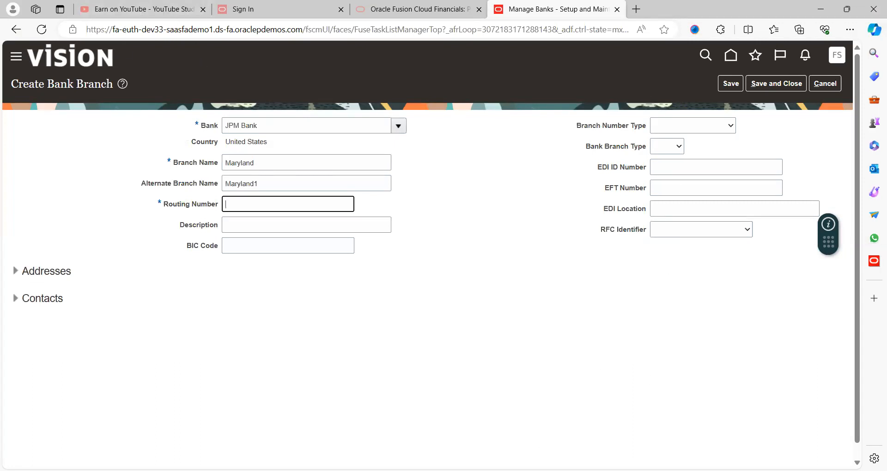
{"action": "key", "text": "alt+Tab"}
{"action": "key", "text": "alt+Tab"}
Search Bing for 'maryland routing' and copy routing number 091000022 back to the branch form
{"action": "double_click", "coordinate": [770, 7]}
{"action": "key", "text": "ctrl+t"}
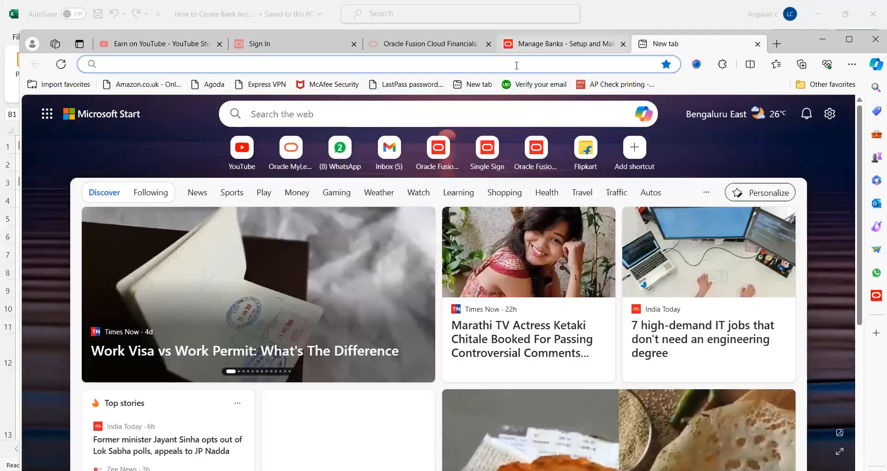
{"action": "left_click", "coordinate": [516, 66]}
{"action": "type", "text": "r"}
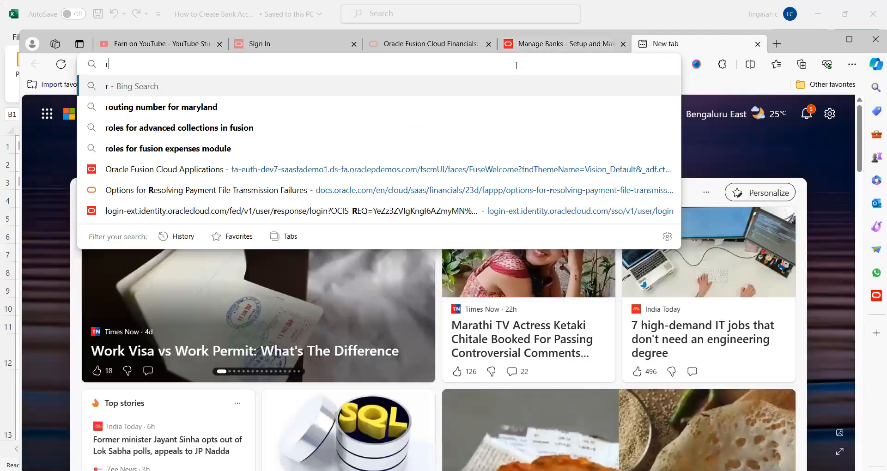
{"action": "key", "text": "BackSpace"}
{"action": "type", "text": "maryland"}
{"action": "key", "text": "Return"}
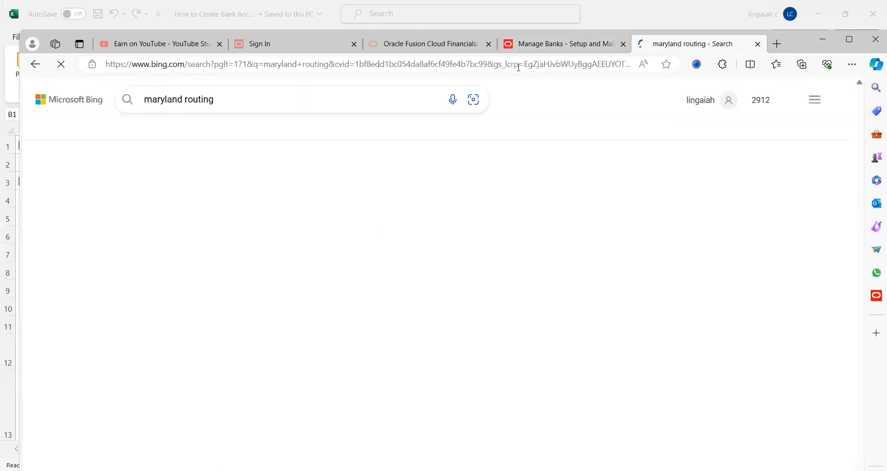
{"action": "left_click_drag", "start_coordinate": [255, 194], "coordinate": [125, 182]}
{"action": "key", "text": "ctrl+c"}
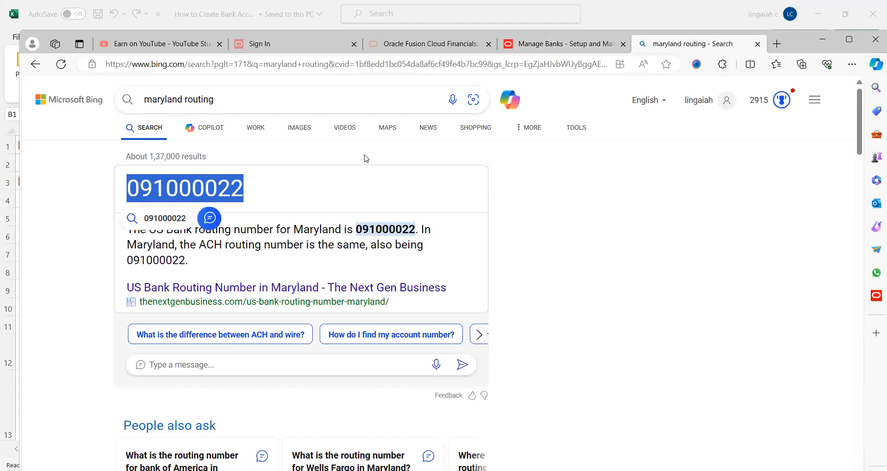
{"action": "left_click", "coordinate": [849, 40]}
{"action": "key", "text": "ctrl+l"}
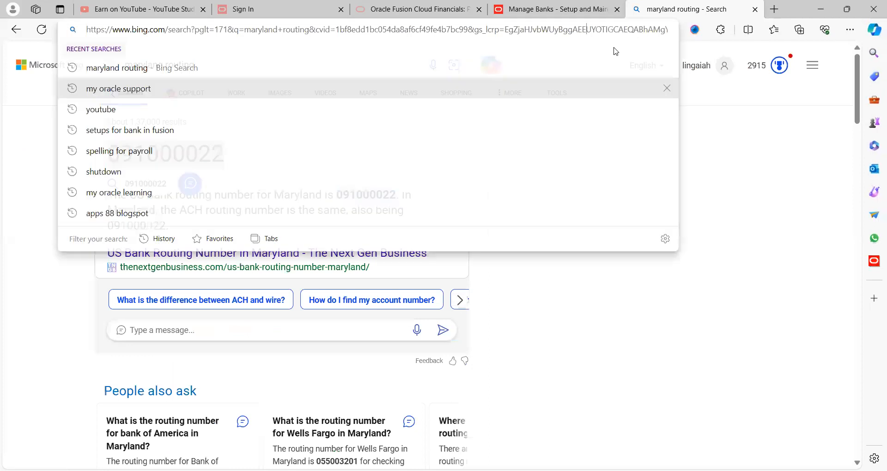
{"action": "left_click", "coordinate": [776, 137]}
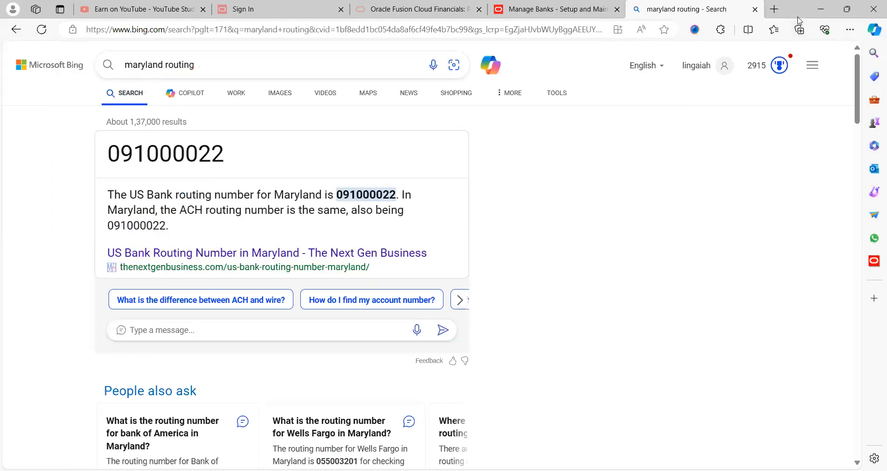
{"action": "double_click", "coordinate": [798, 17]}
{"action": "key", "text": "ctrl+shift+Tab"}
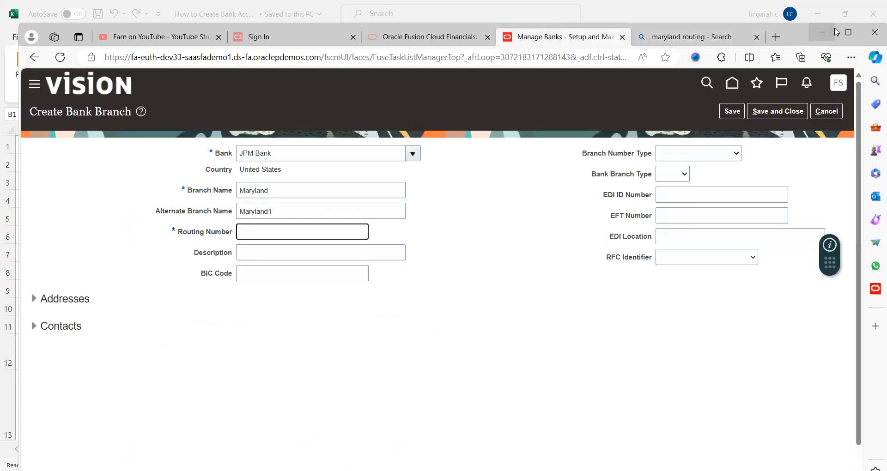
Enter routing number 091000022, set Bank Branch Type to Other, and save the Maryland branch
{"action": "left_click", "coordinate": [841, 32]}
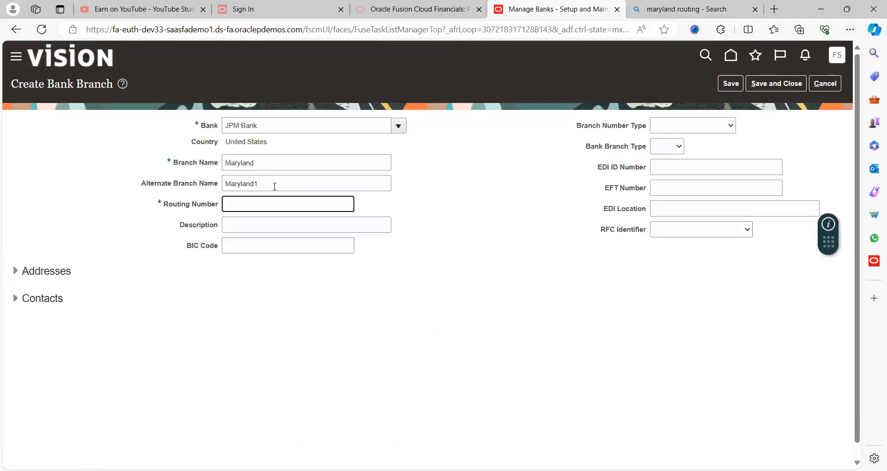
{"action": "key", "text": "ctrl+v"}
{"action": "key", "text": "Tab"}
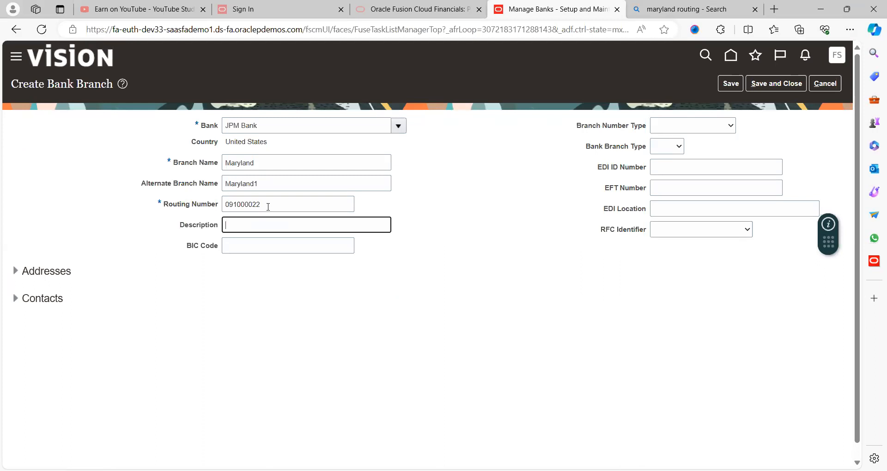
{"action": "left_click", "coordinate": [251, 250]}
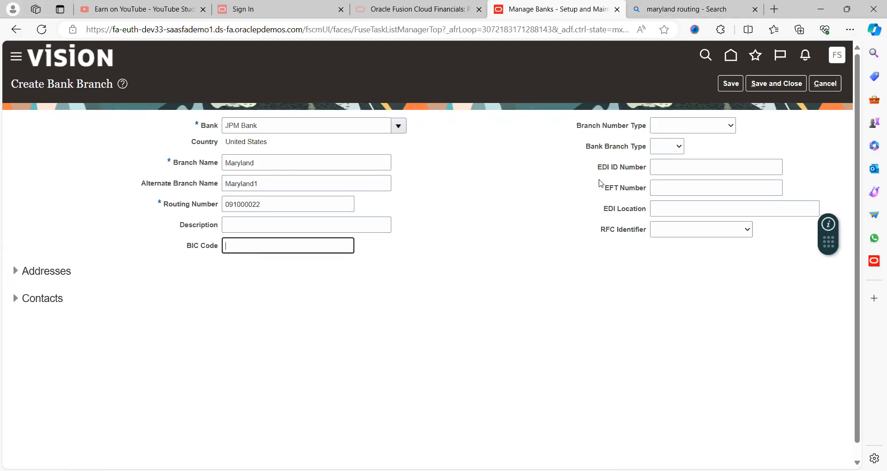
{"action": "left_click", "coordinate": [688, 129]}
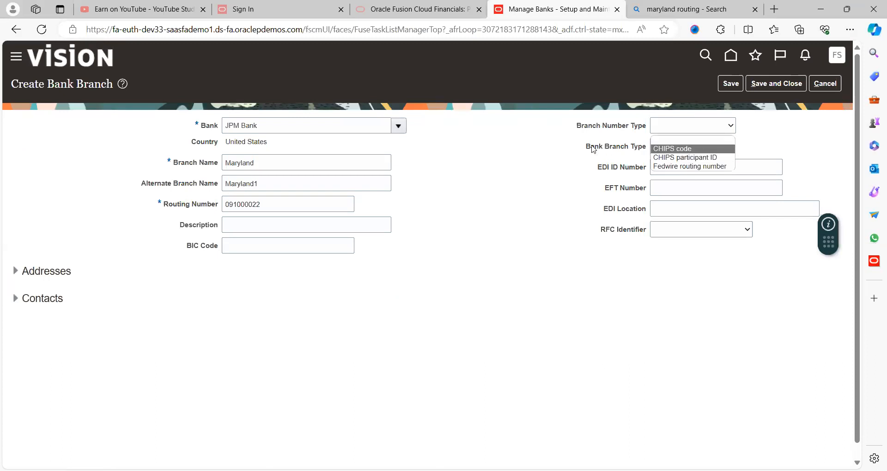
{"action": "left_click", "coordinate": [675, 149]}
{"action": "left_click", "coordinate": [673, 147]}
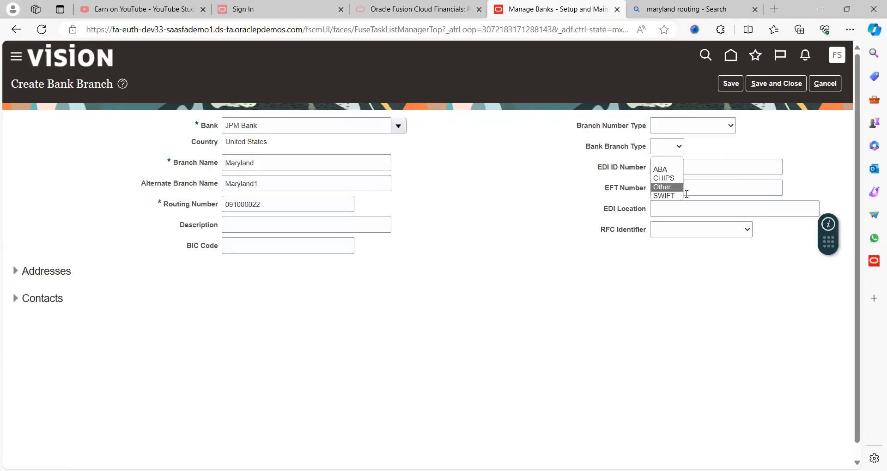
{"action": "left_click", "coordinate": [669, 188]}
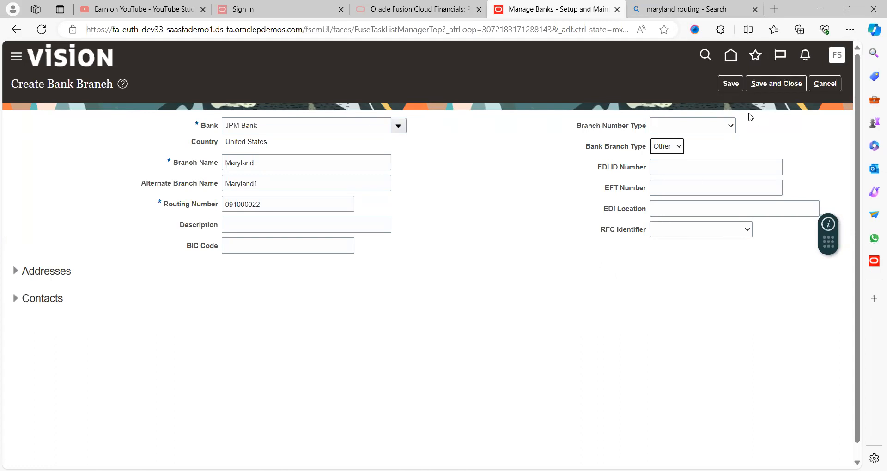
{"action": "left_click", "coordinate": [732, 86]}
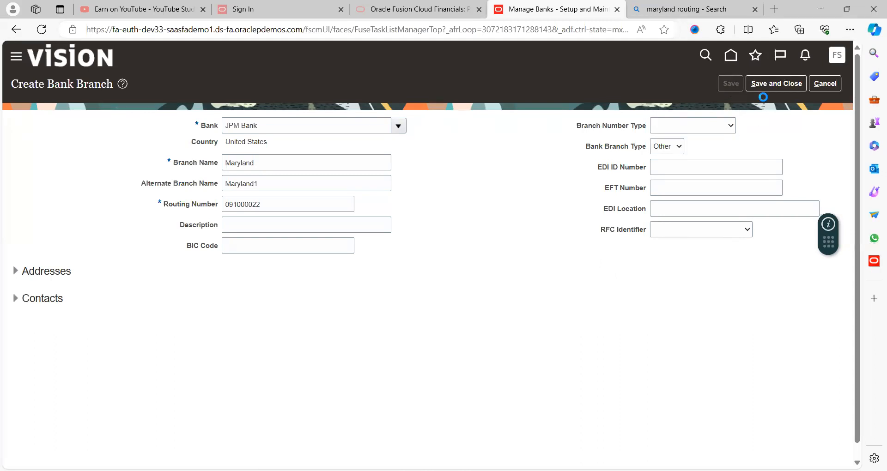
{"action": "left_click", "coordinate": [770, 86]}
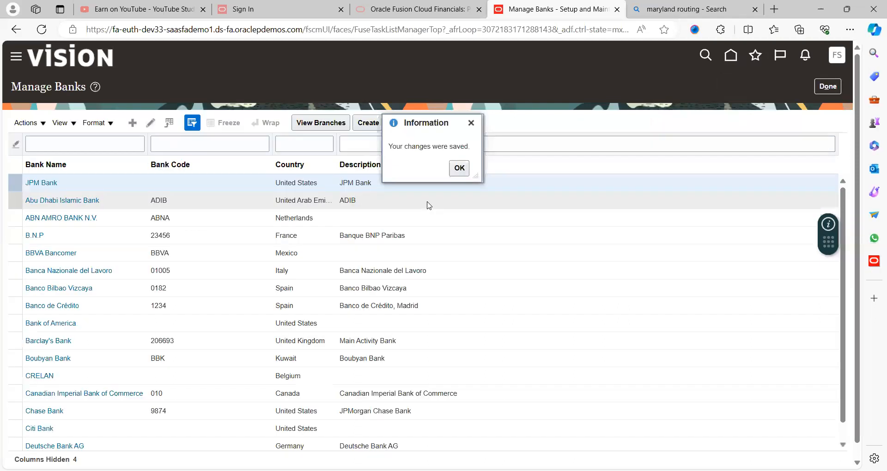
Close Manage Banks, check the Bank Account notes in Excel, then pick Manage Bank Accounts
{"action": "left_click", "coordinate": [458, 169]}
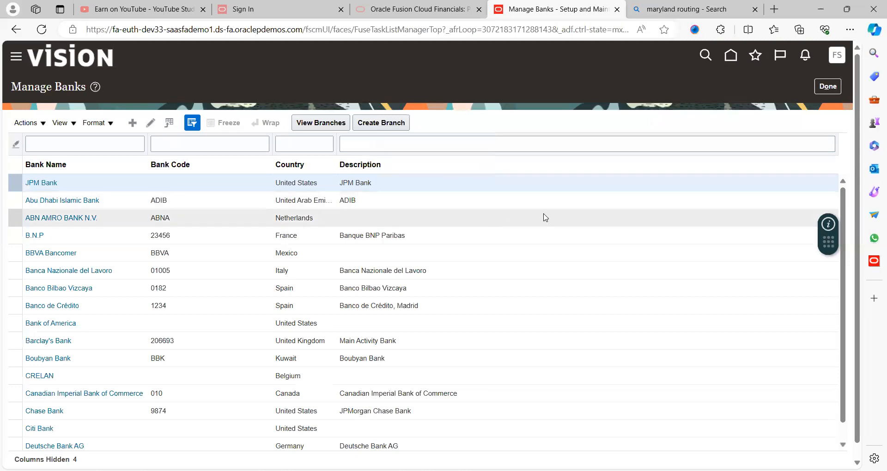
{"action": "left_click", "coordinate": [828, 87]}
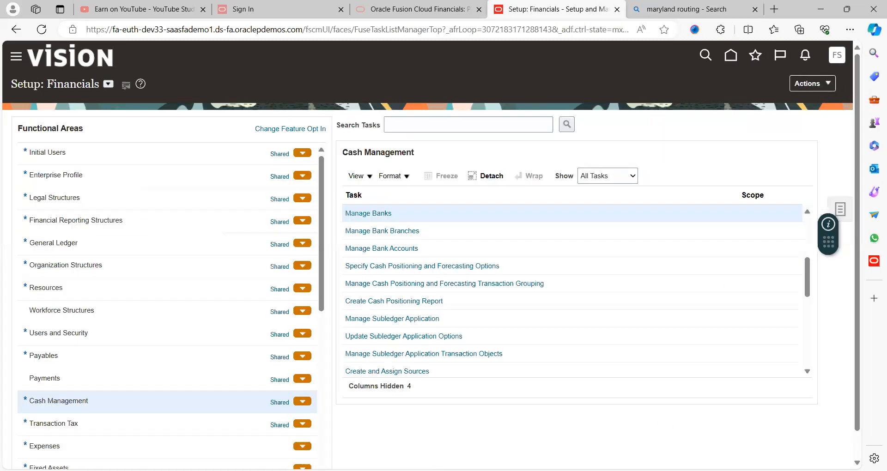
{"action": "key", "text": "alt+Tab"}
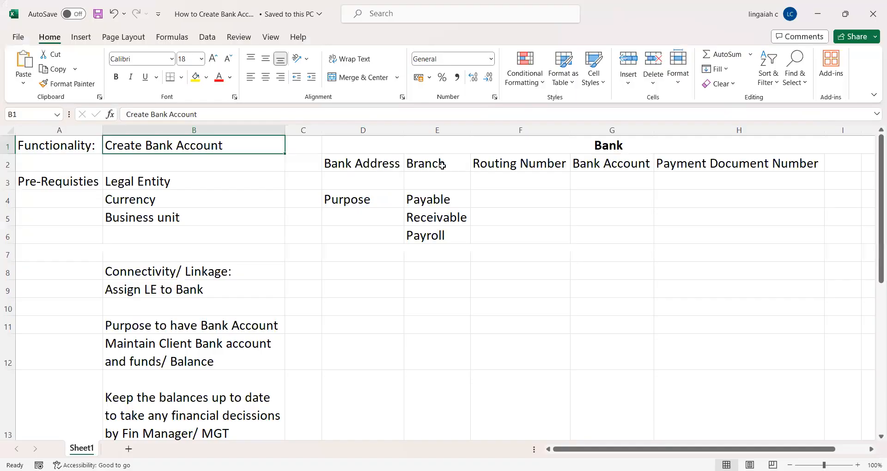
{"action": "left_click", "coordinate": [595, 163]}
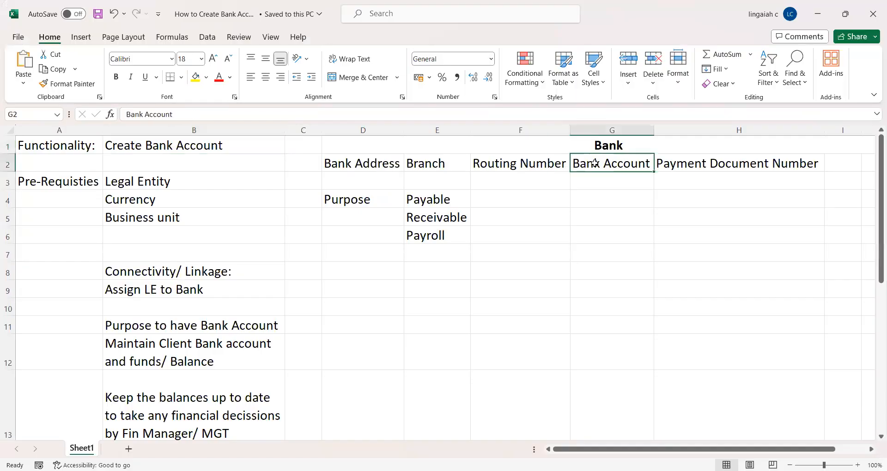
{"action": "key", "text": "alt+Tab"}
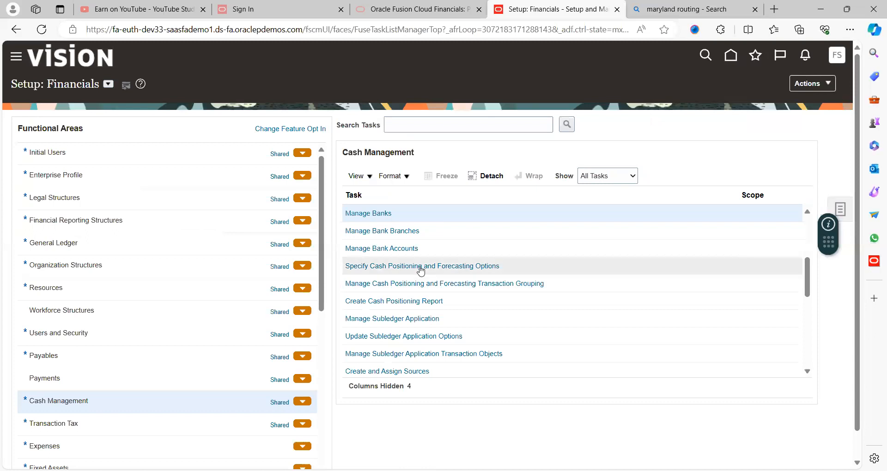
{"action": "left_click", "coordinate": [392, 249]}
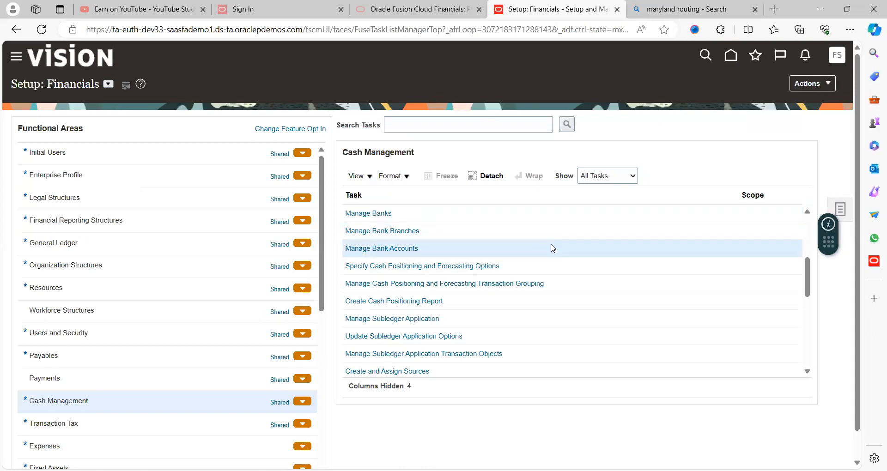
Go to Manage Bank Accounts and start a new bank account from Search Results
{"action": "left_click", "coordinate": [406, 250]}
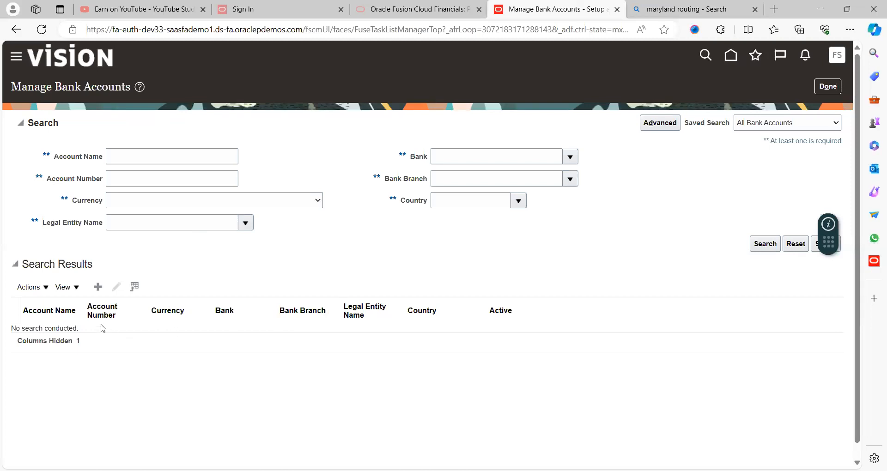
{"action": "left_click", "coordinate": [98, 286]}
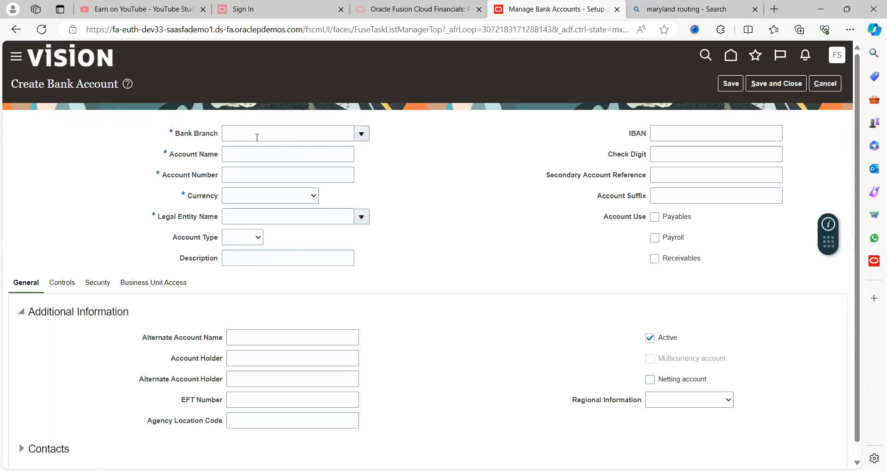
Choose JPM Bank's Maryland branch for the new account
{"action": "left_click", "coordinate": [307, 136]}
{"action": "type", "text": "may"}
{"action": "key", "text": "BackSpace"}
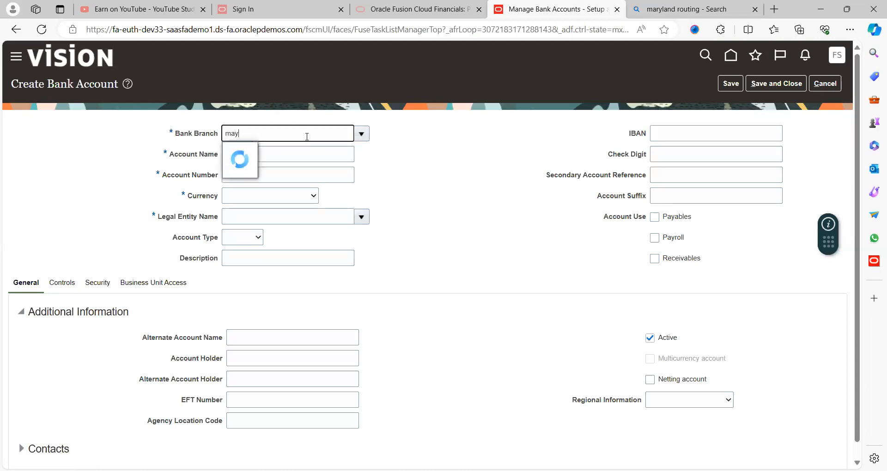
{"action": "type", "text": "ryl"}
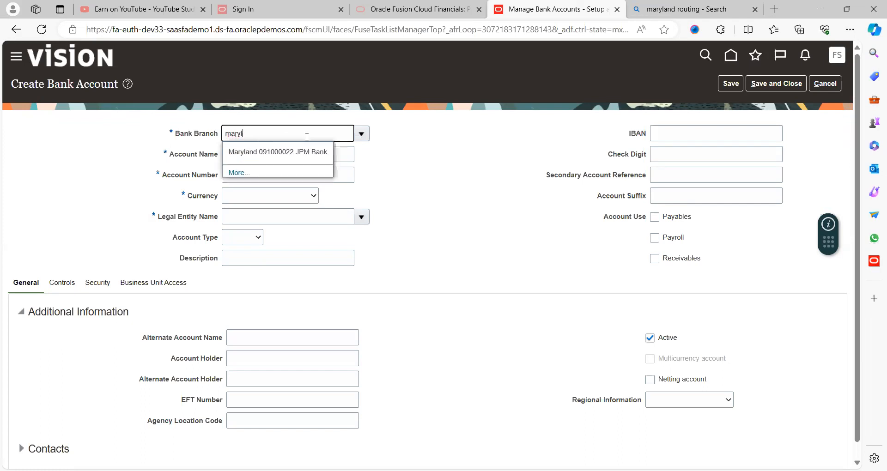
{"action": "left_click", "coordinate": [294, 153]}
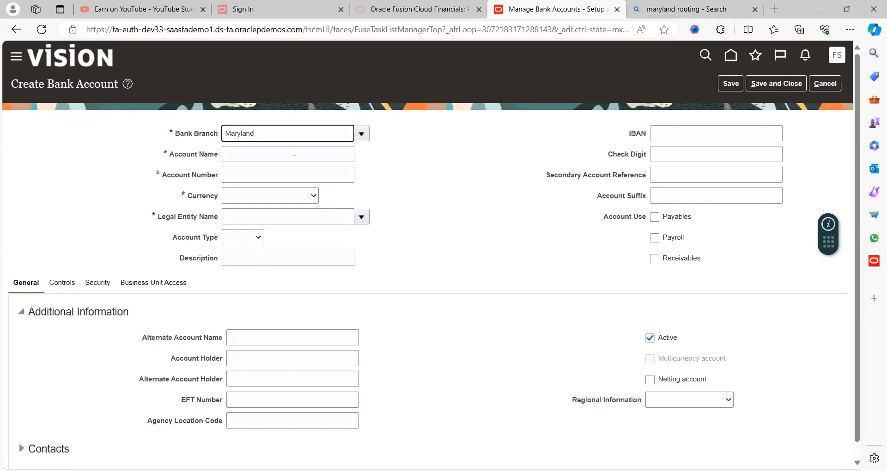
Name it JPM Saving Account, enter its account number, and set currency USD - US Dollar
{"action": "left_click", "coordinate": [298, 158]}
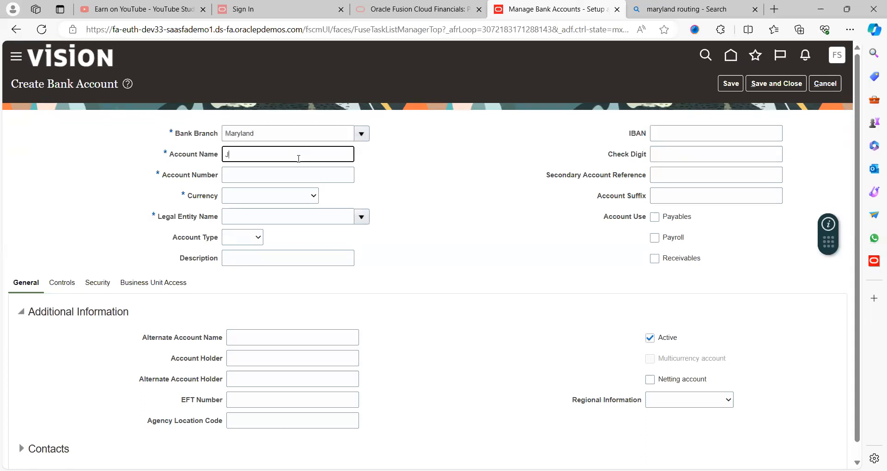
{"action": "type", "text": "JPM Saving Account"}
{"action": "key", "text": "Tab"}
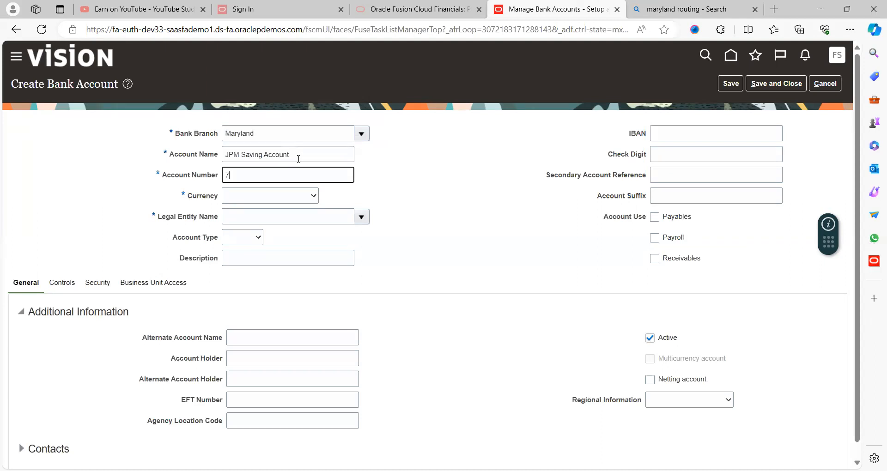
{"action": "key", "text": "Tab"}
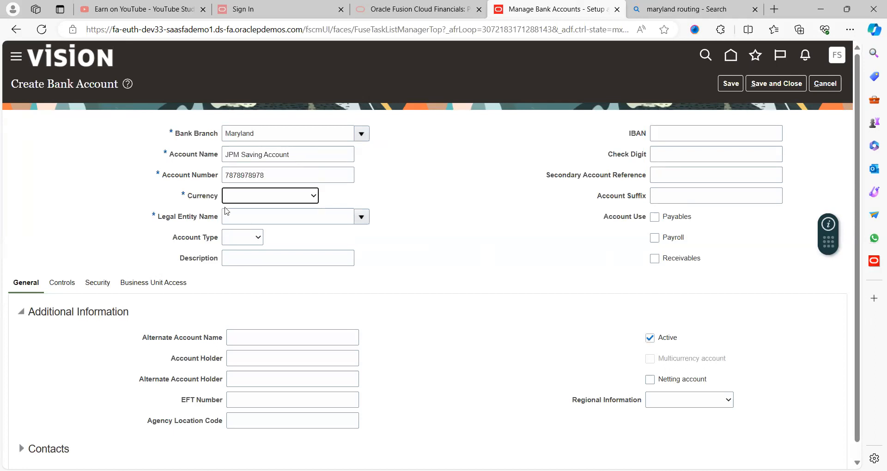
{"action": "left_click", "coordinate": [261, 200]}
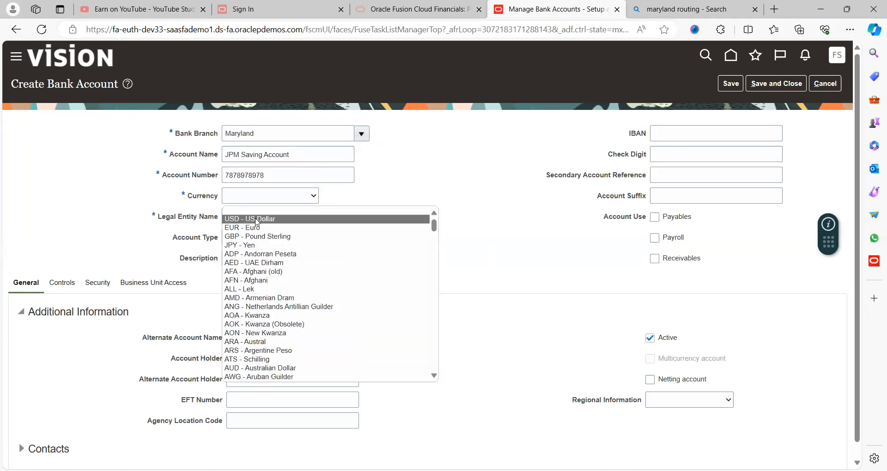
{"action": "left_click", "coordinate": [257, 219]}
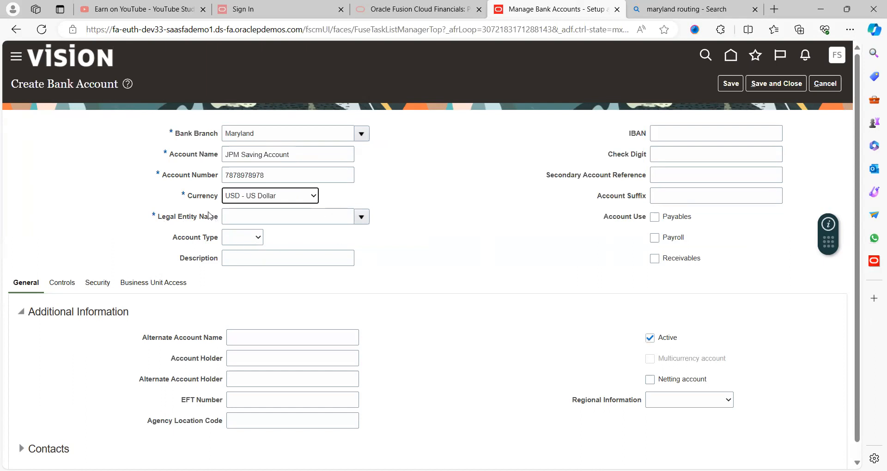
Set legal entity US1 Legal Entity, account type Savings, and description JPM Saving Account
{"action": "left_click", "coordinate": [266, 217]}
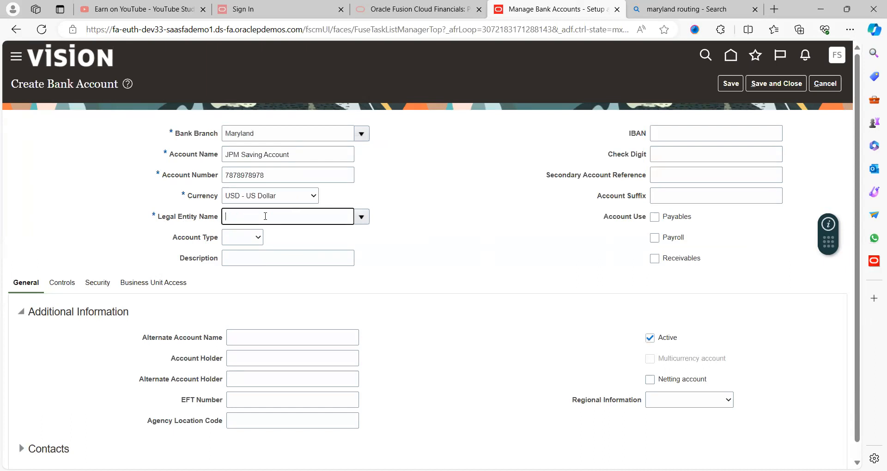
{"action": "type", "text": "us1"}
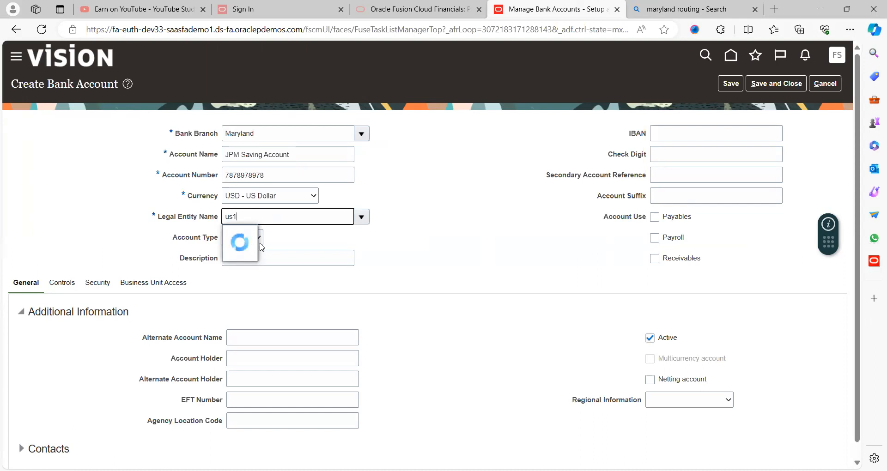
{"action": "left_click", "coordinate": [267, 238]}
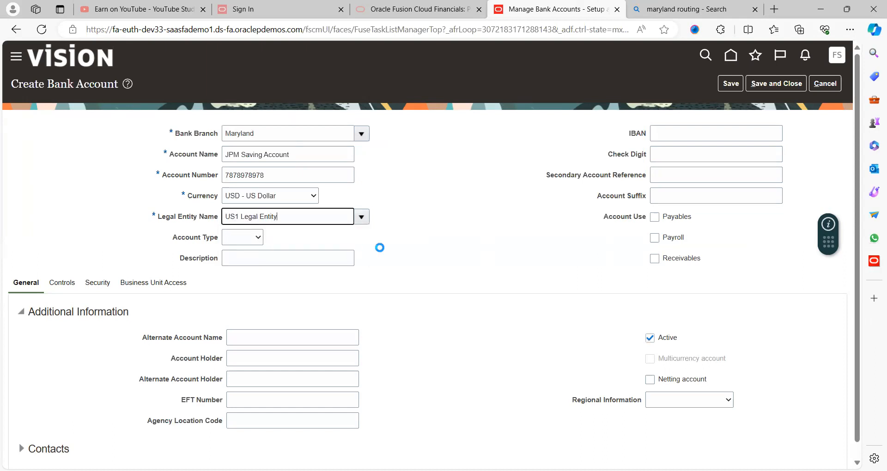
{"action": "left_click", "coordinate": [241, 240]}
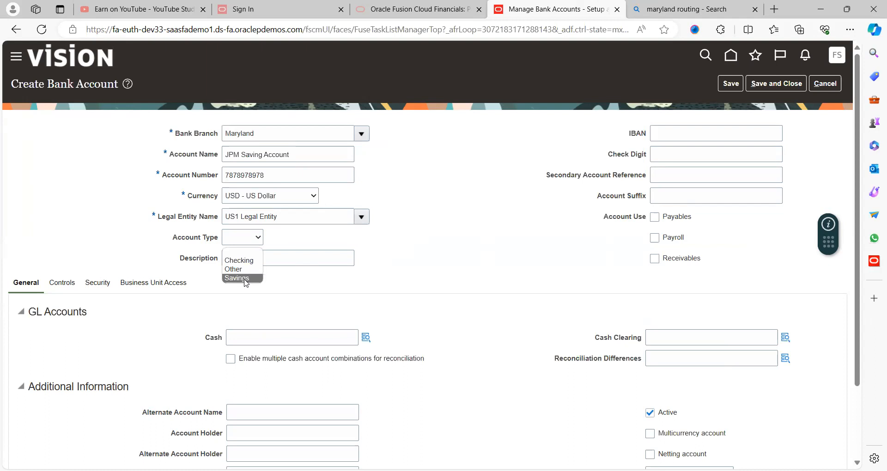
{"action": "key", "text": "Return"}
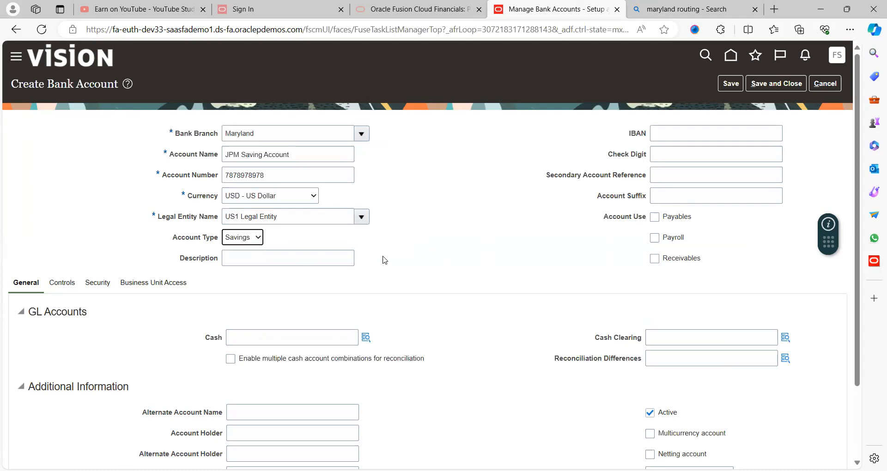
{"action": "triple_click", "coordinate": [302, 154]}
{"action": "key", "text": "ctrl+c"}
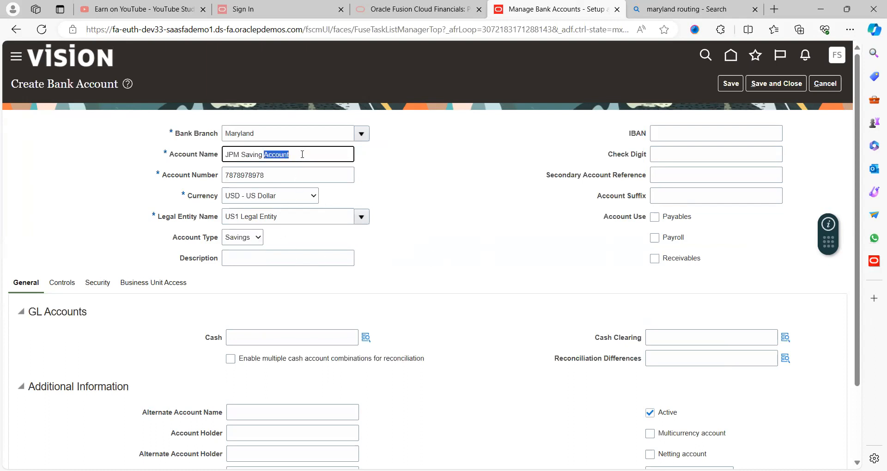
{"action": "left_click", "coordinate": [256, 258]}
{"action": "key", "text": "ctrl+v"}
{"action": "left_click", "coordinate": [479, 241]}
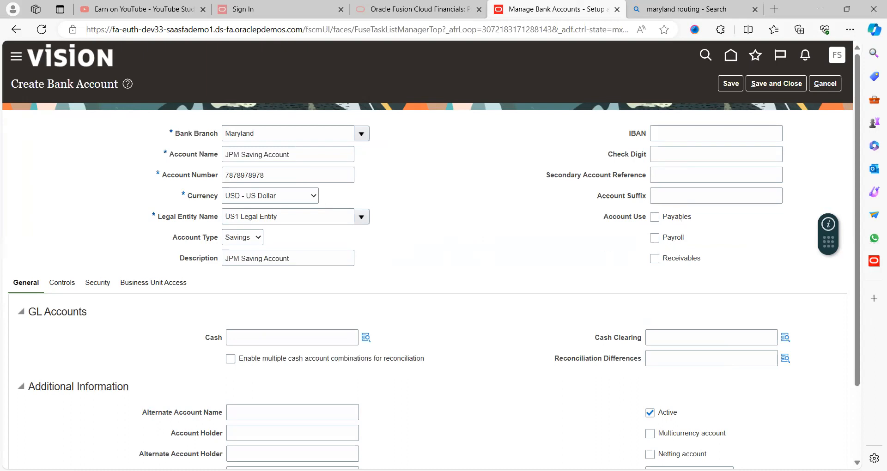
Check the Payable purpose in the Excel notes and mark the account for Payables use
{"action": "key", "text": "alt+Tab"}
{"action": "left_click", "coordinate": [393, 205]}
{"action": "left_click", "coordinate": [428, 204]}
{"action": "left_click_drag", "start_coordinate": [428, 221], "coordinate": [428, 234]}
{"action": "key", "text": "alt+Tab"}
{"action": "left_click", "coordinate": [654, 218]}
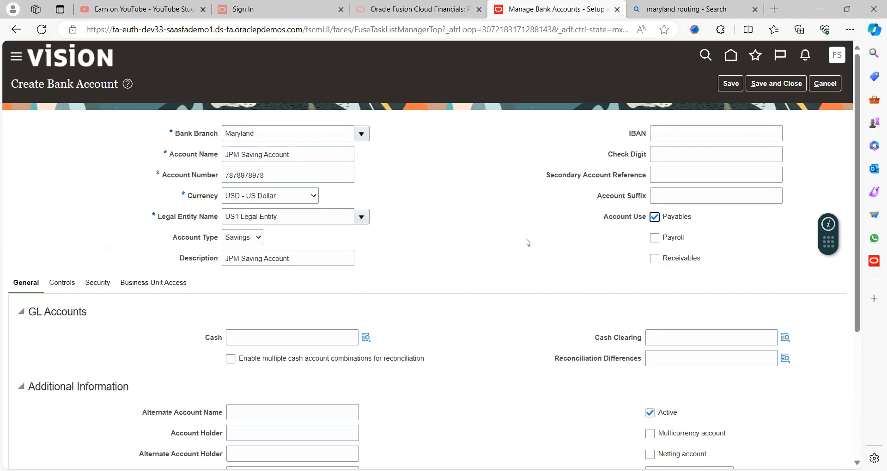
{"action": "left_click", "coordinate": [495, 231]}
Set the Cash GL account to 101.10.11200.000.000.000 using natural account 11200
{"action": "scroll", "coordinate": [495, 232], "scroll_direction": "down", "scroll_amount": 2}
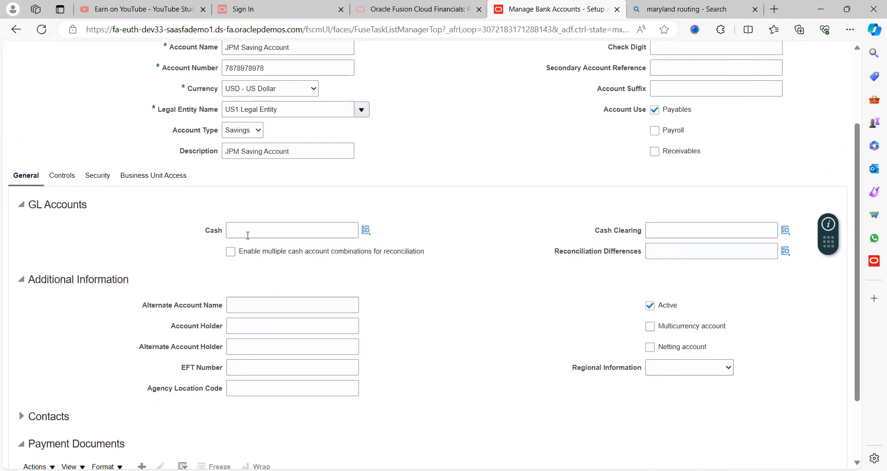
{"action": "left_click", "coordinate": [285, 225]}
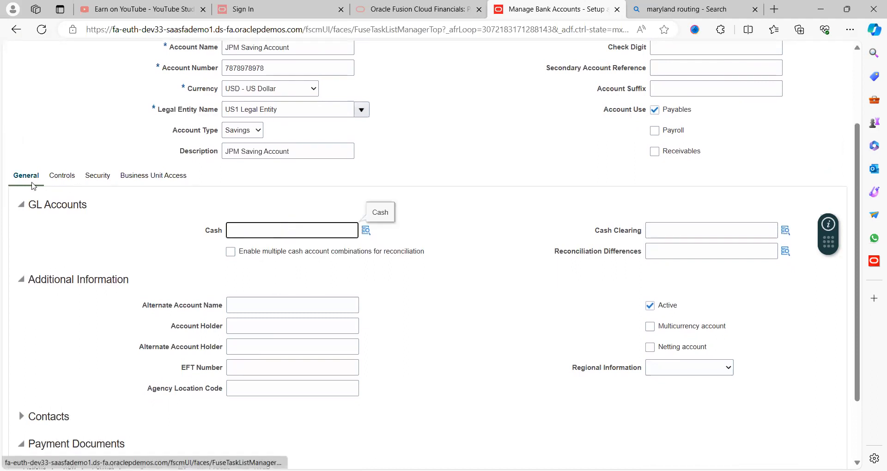
{"action": "left_click", "coordinate": [372, 181]}
{"action": "scroll", "coordinate": [373, 180], "scroll_direction": "up", "scroll_amount": 2}
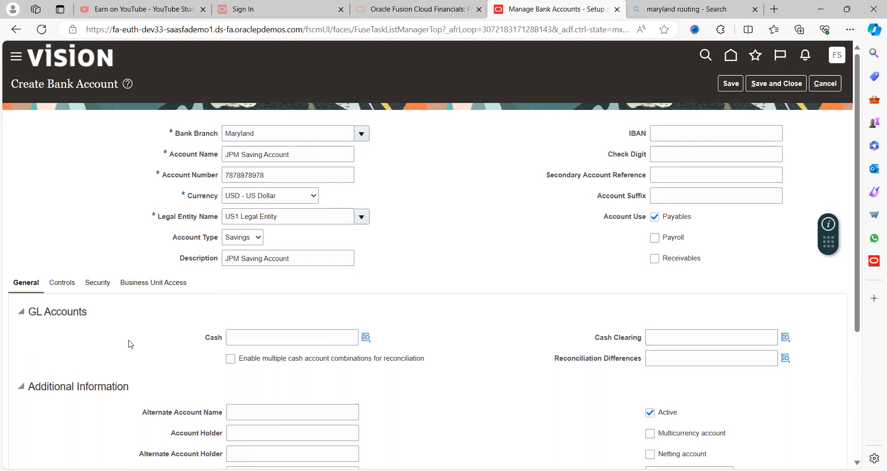
{"action": "scroll", "coordinate": [131, 344], "scroll_direction": "down", "scroll_amount": 2}
{"action": "scroll", "coordinate": [129, 342], "scroll_direction": "up", "scroll_amount": 1}
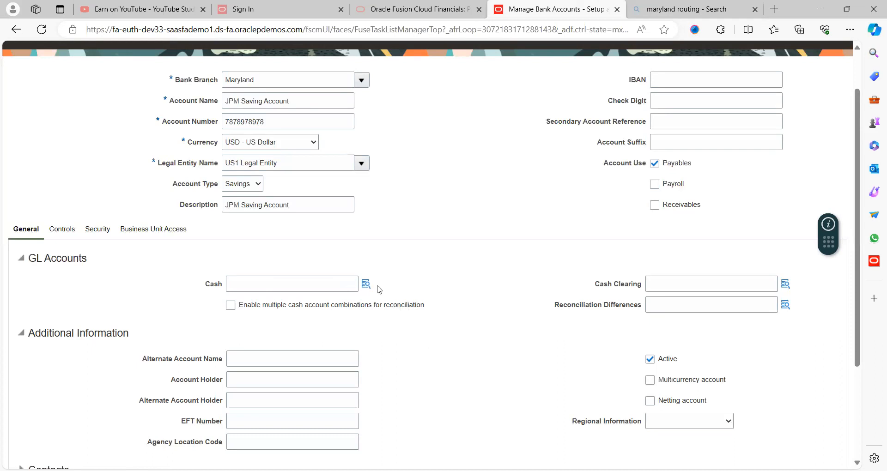
{"action": "left_click", "coordinate": [340, 286]}
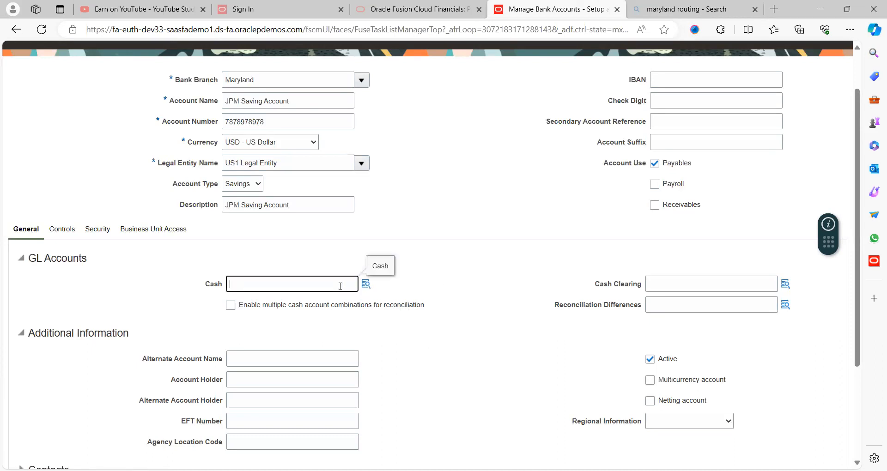
{"action": "left_click", "coordinate": [366, 284]}
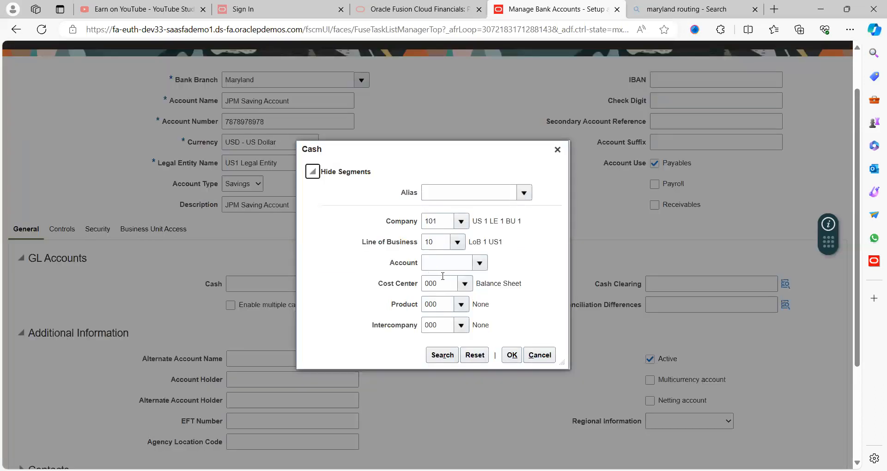
{"action": "left_click", "coordinate": [480, 263]}
{"action": "left_click", "coordinate": [494, 370]}
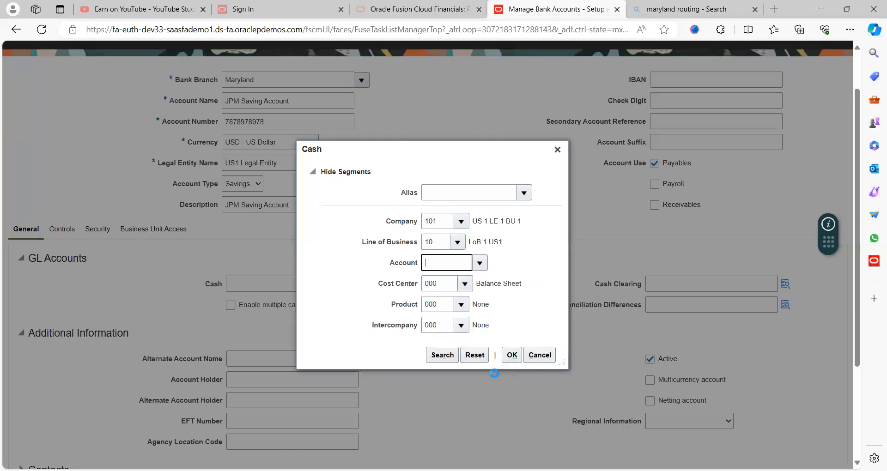
{"action": "left_click", "coordinate": [512, 355]}
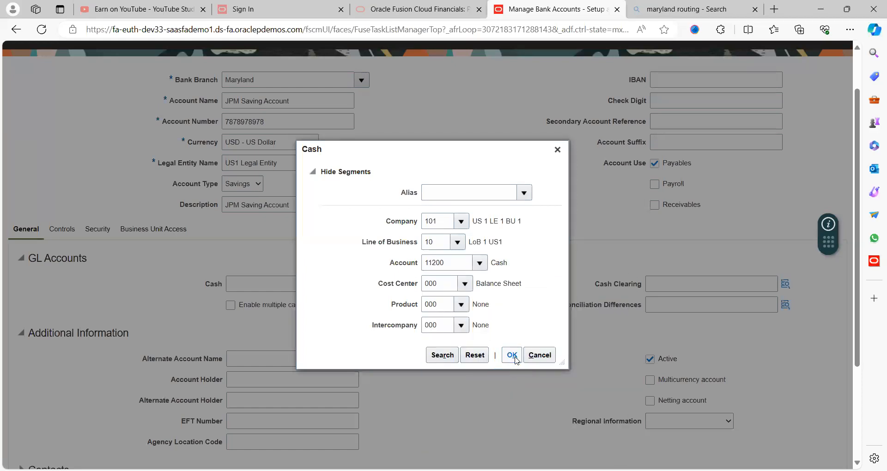
Copy the Cash account value into Cash Clearing so both read 101.10.11200.000.000.000
{"action": "double_click", "coordinate": [327, 343]}
{"action": "key", "text": "ctrl+c"}
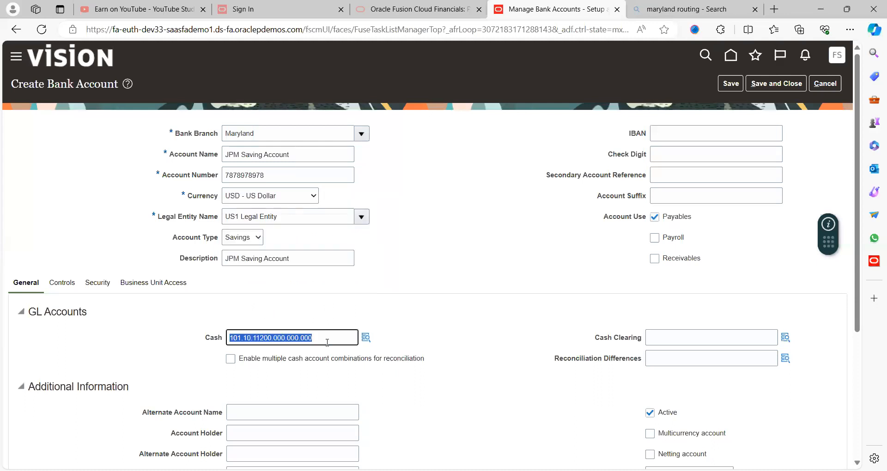
{"action": "left_click", "coordinate": [667, 336]}
{"action": "key", "text": "ctrl+v"}
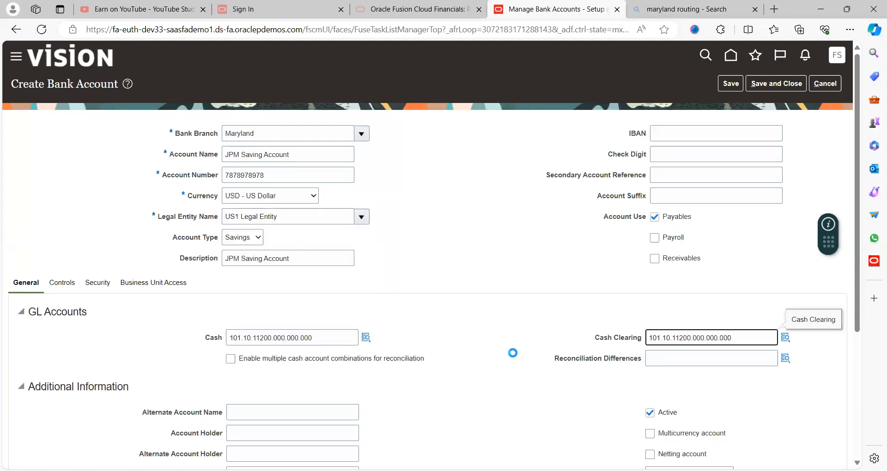
{"action": "left_click", "coordinate": [511, 353]}
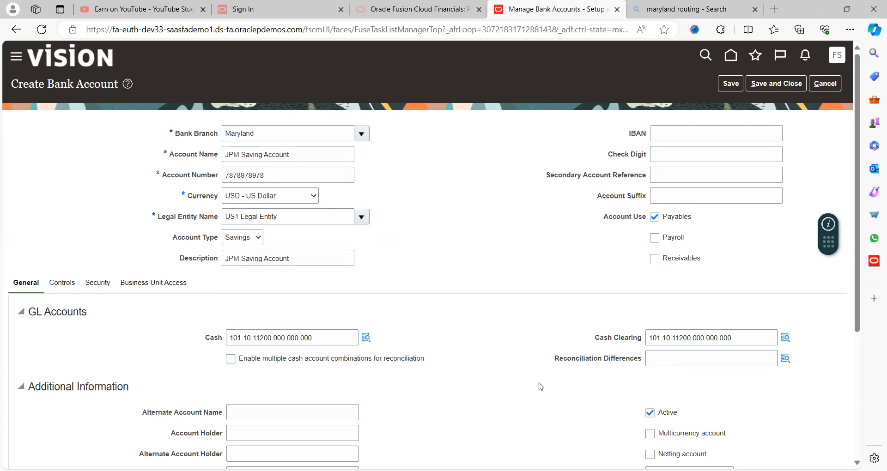
{"action": "left_click", "coordinate": [649, 362]}
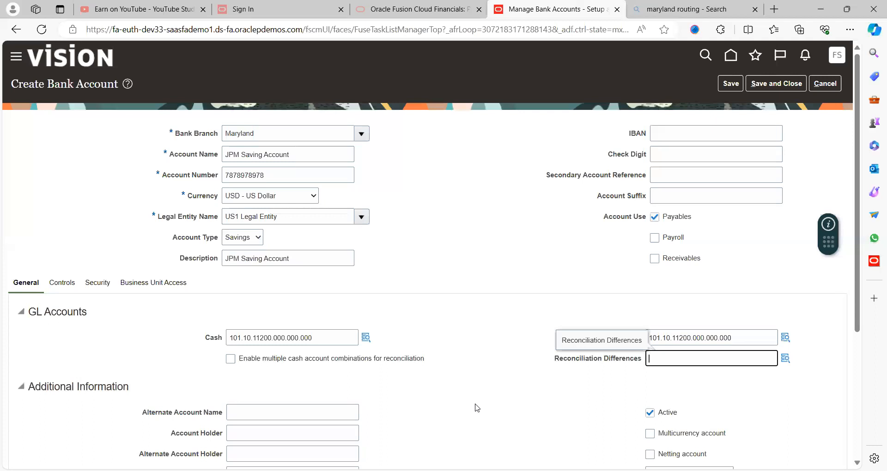
Try multiple cash account combinations with a Company segment, then turn the option off
{"action": "left_click", "coordinate": [232, 363]}
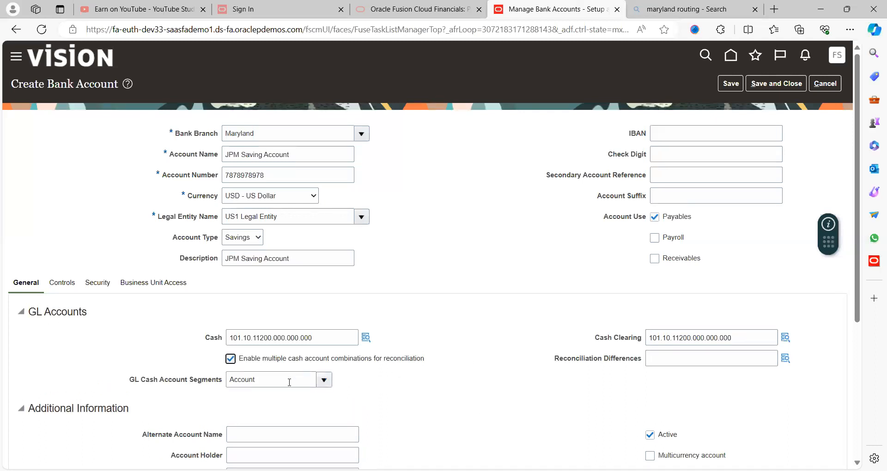
{"action": "left_click", "coordinate": [322, 381]}
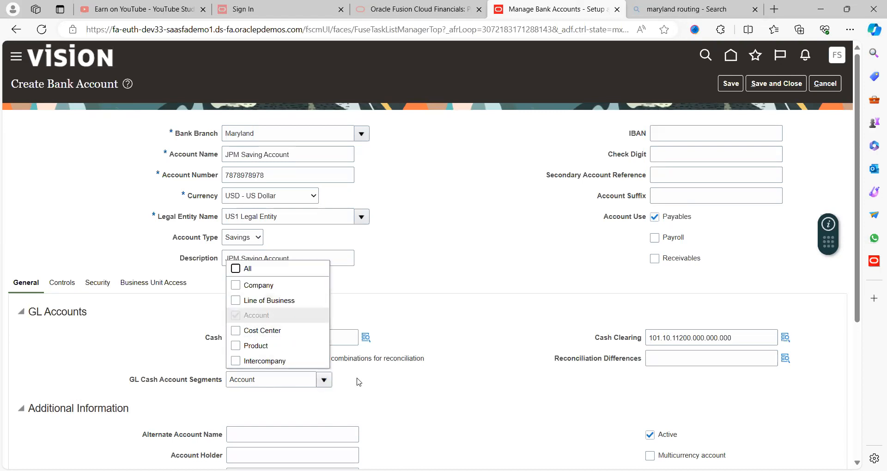
{"action": "left_click", "coordinate": [258, 286]}
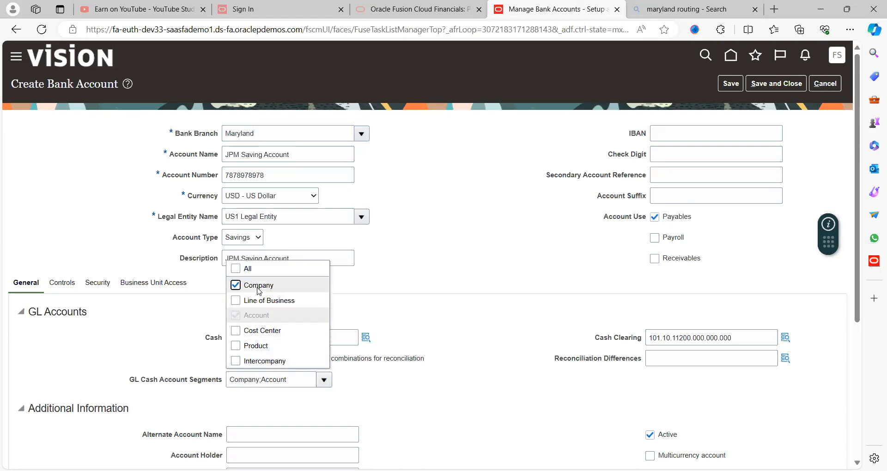
{"action": "left_click", "coordinate": [369, 398]}
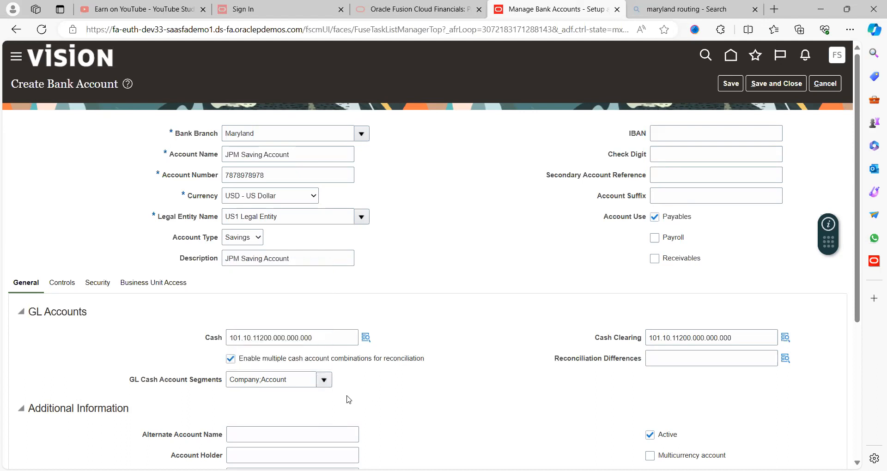
{"action": "left_click", "coordinate": [230, 359]}
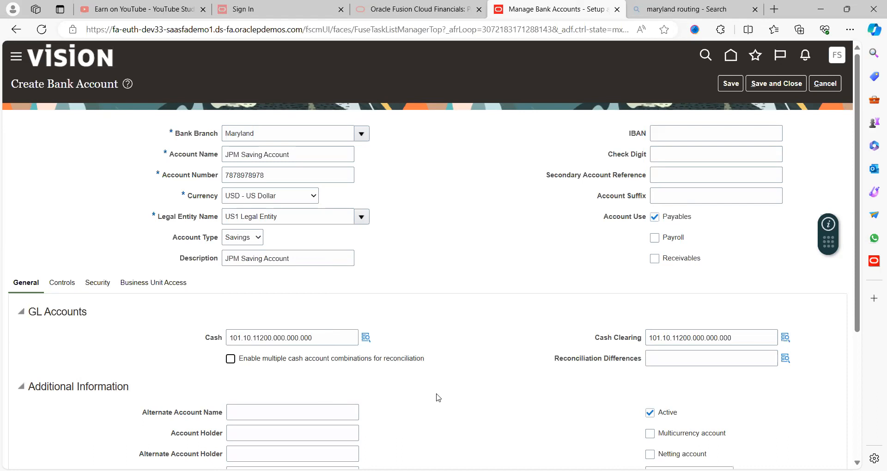
Leave the account non-multicurrency after toggling it, and bring up the Controls tab
{"action": "scroll", "coordinate": [436, 397], "scroll_direction": "down", "scroll_amount": 4}
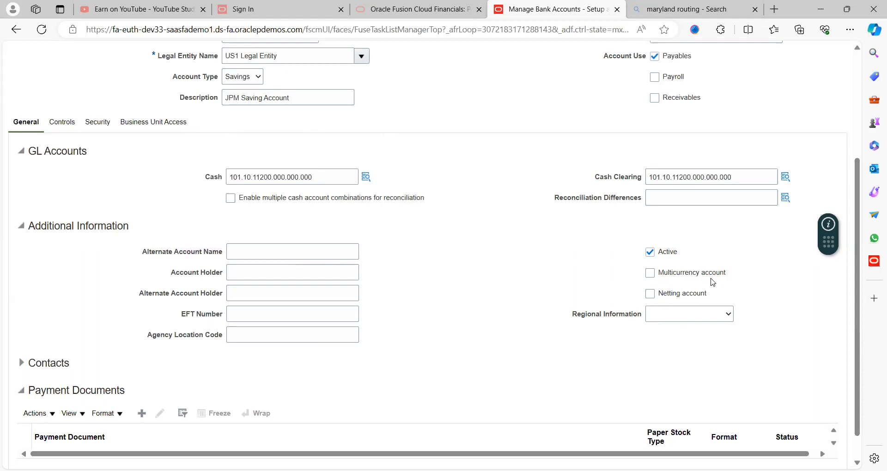
{"action": "left_click", "coordinate": [649, 274]}
{"action": "left_click", "coordinate": [650, 273]}
{"action": "scroll", "coordinate": [480, 277], "scroll_direction": "down", "scroll_amount": 1}
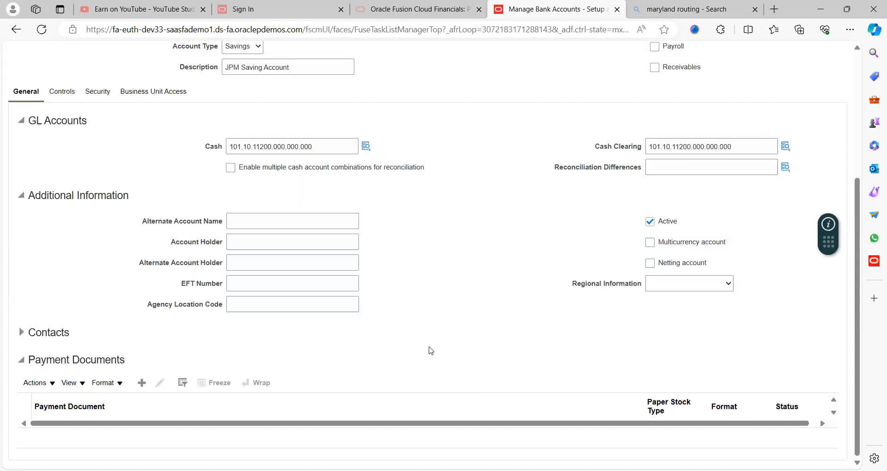
{"action": "scroll", "coordinate": [450, 351], "scroll_direction": "up", "scroll_amount": 5}
{"action": "scroll", "coordinate": [451, 351], "scroll_direction": "up", "scroll_amount": 1}
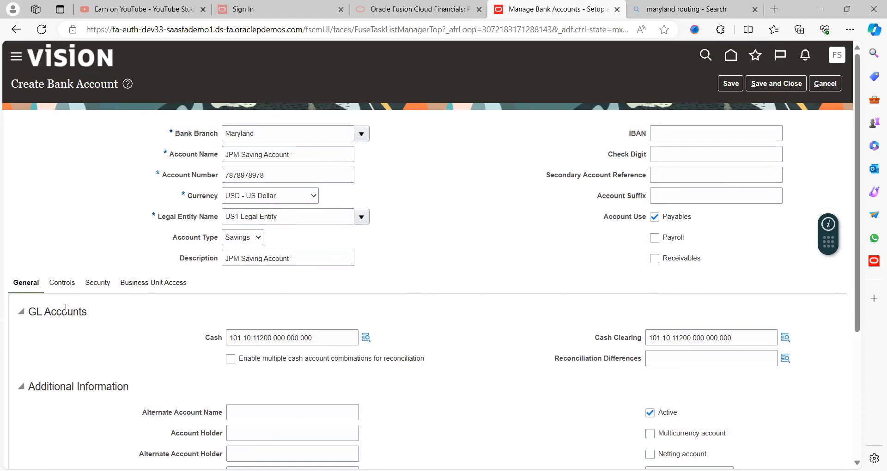
{"action": "left_click", "coordinate": [66, 283]}
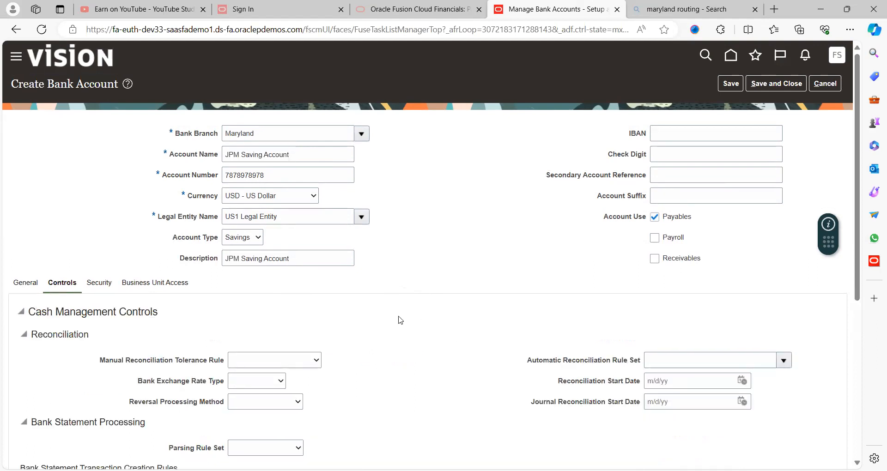
Review the Manual Reconciliation Tolerance Rule choices without selecting one, then go to Security
{"action": "scroll", "coordinate": [368, 327], "scroll_direction": "down", "scroll_amount": 3}
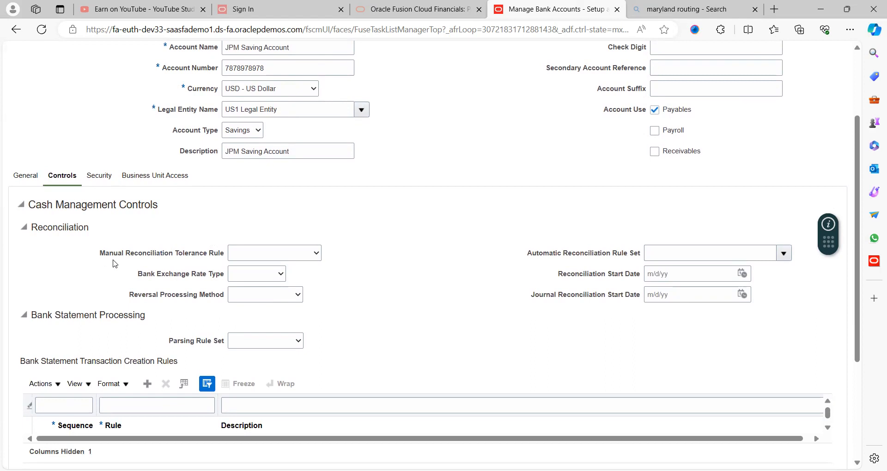
{"action": "left_click", "coordinate": [262, 254]}
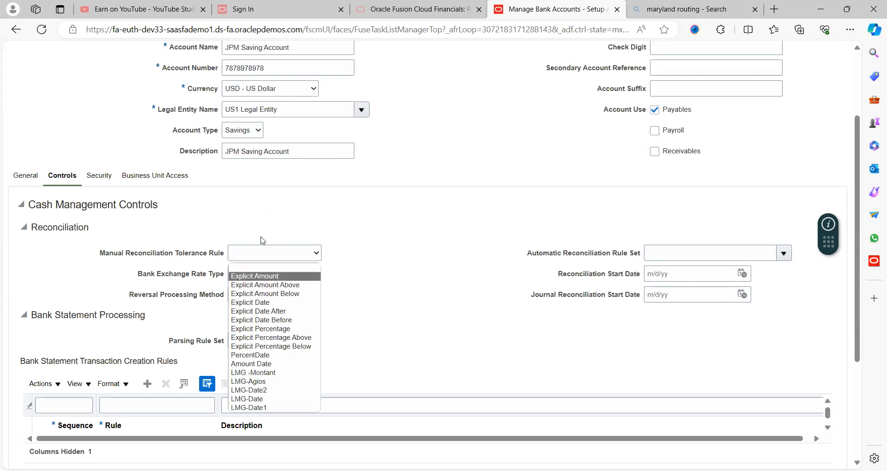
{"action": "left_click", "coordinate": [208, 267]}
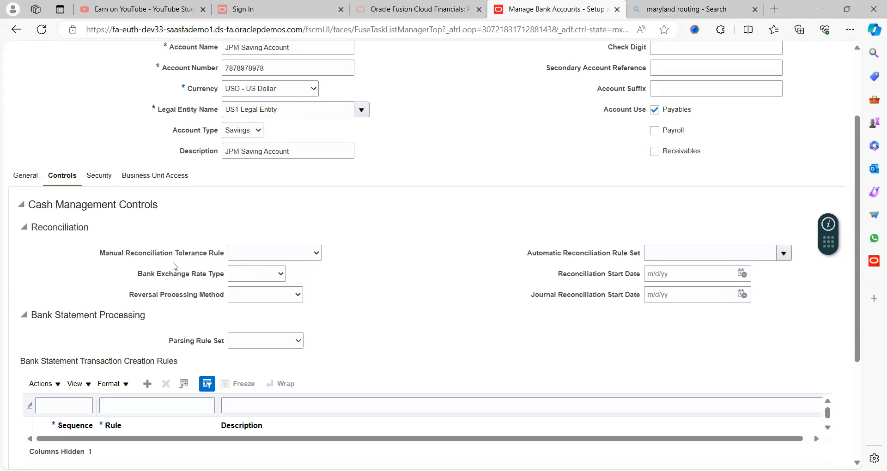
{"action": "left_click", "coordinate": [317, 253]}
{"action": "left_click", "coordinate": [374, 281]}
{"action": "scroll", "coordinate": [468, 303], "scroll_direction": "down", "scroll_amount": 2}
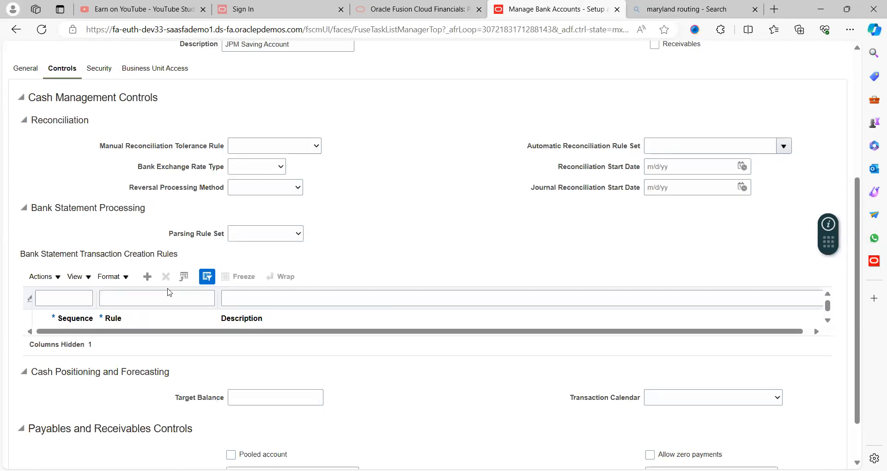
{"action": "scroll", "coordinate": [359, 260], "scroll_direction": "up", "scroll_amount": 5}
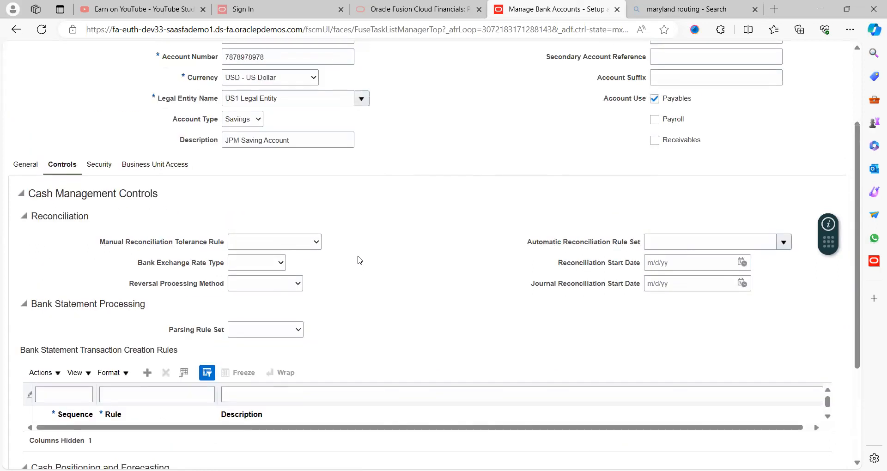
{"action": "left_click", "coordinate": [98, 285]}
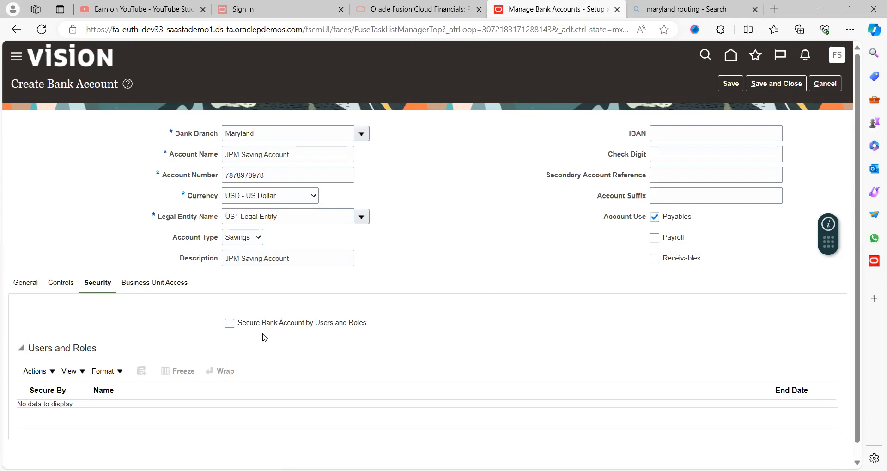
Leave Secure Bank Account by Users and Roles unticked and go to Business Unit Access
{"action": "left_click", "coordinate": [230, 324]}
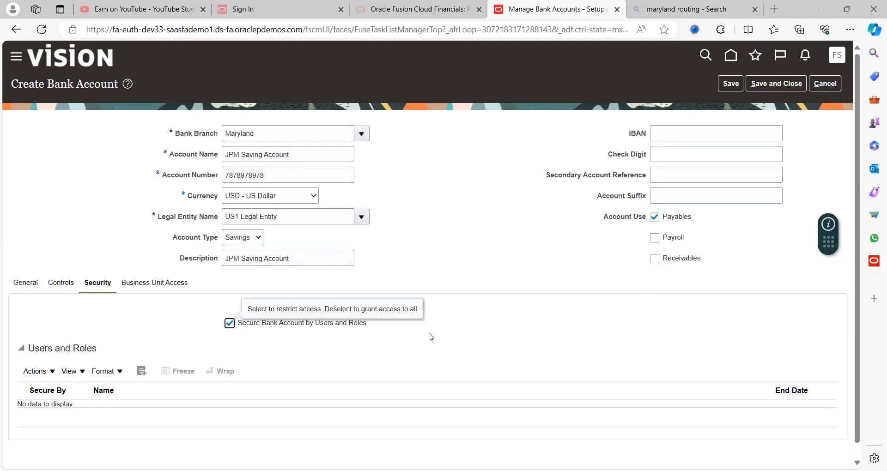
{"action": "left_click", "coordinate": [229, 326]}
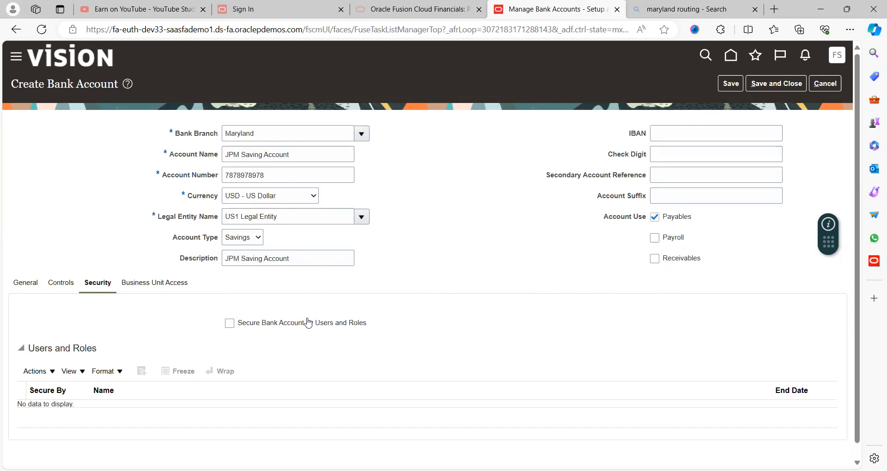
{"action": "left_click", "coordinate": [165, 287]}
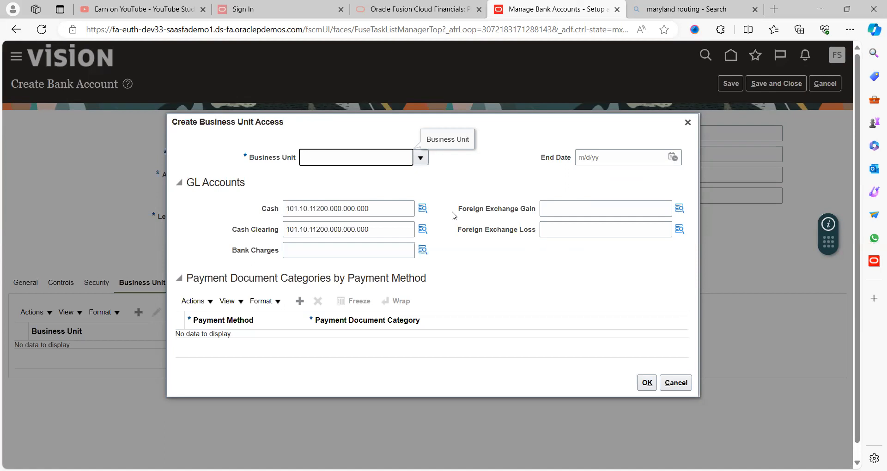
Select US1 Business Unit in the access dialog and add it to the account
{"action": "left_click", "coordinate": [422, 160]}
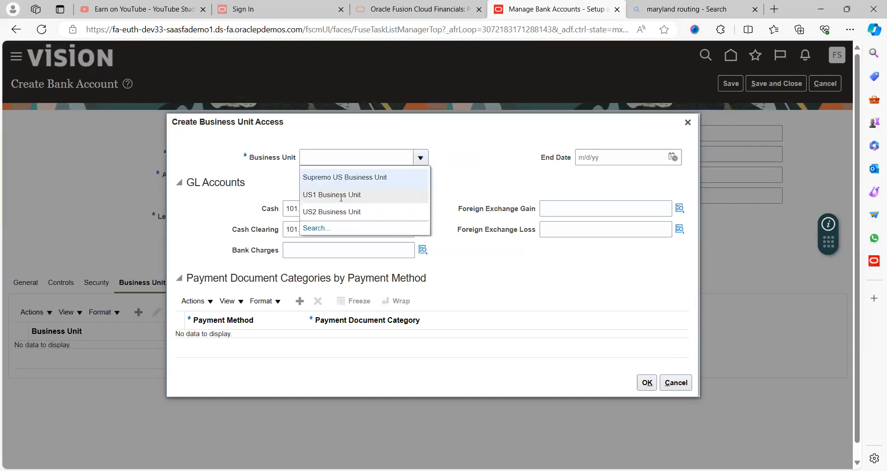
{"action": "left_click", "coordinate": [342, 194]}
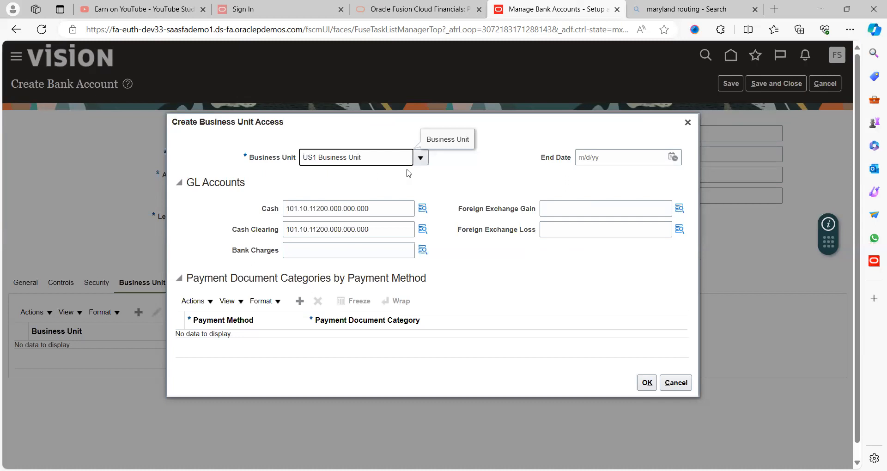
{"action": "left_click", "coordinate": [469, 178]}
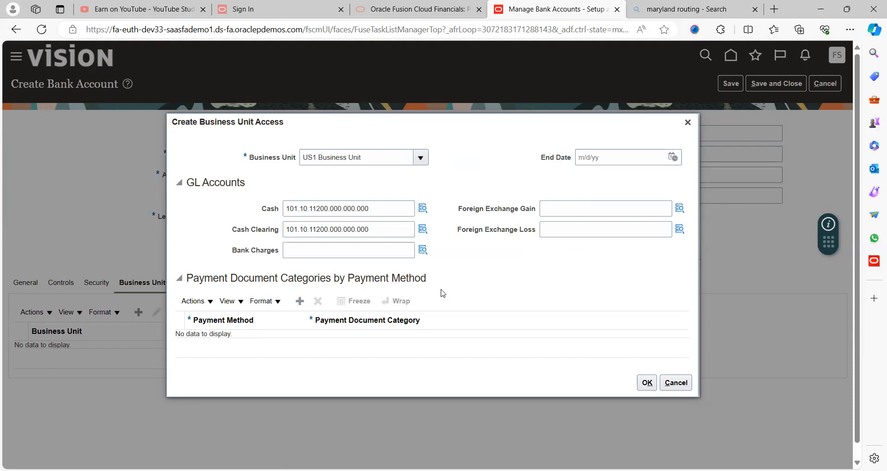
{"action": "left_click", "coordinate": [645, 383]}
Save the JPM Saving Account, save and close it, and finish Manage Bank Accounts
{"action": "left_click", "coordinate": [726, 84]}
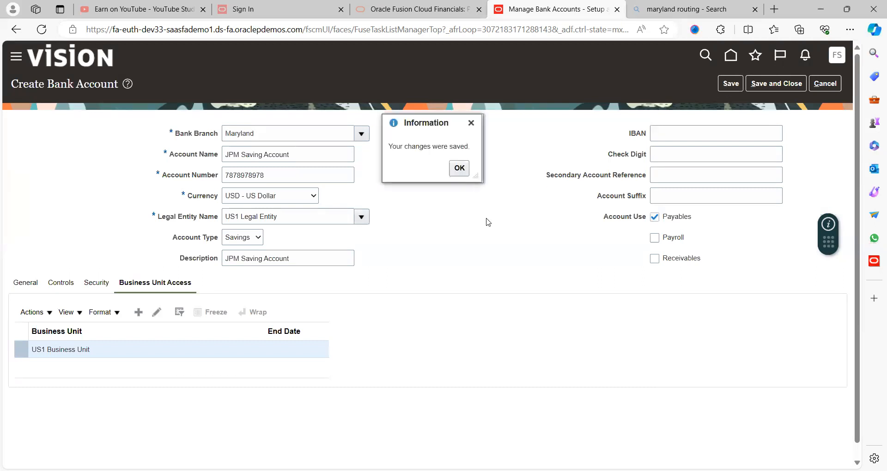
{"action": "left_click", "coordinate": [460, 168]}
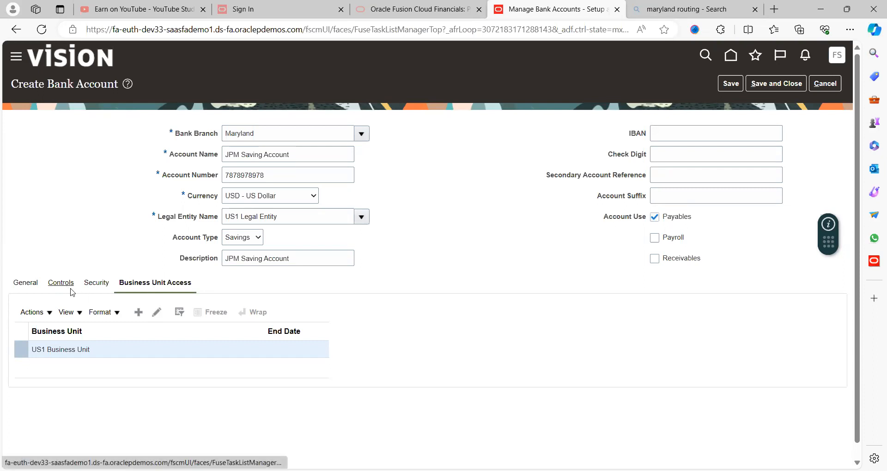
{"action": "left_click", "coordinate": [754, 89]}
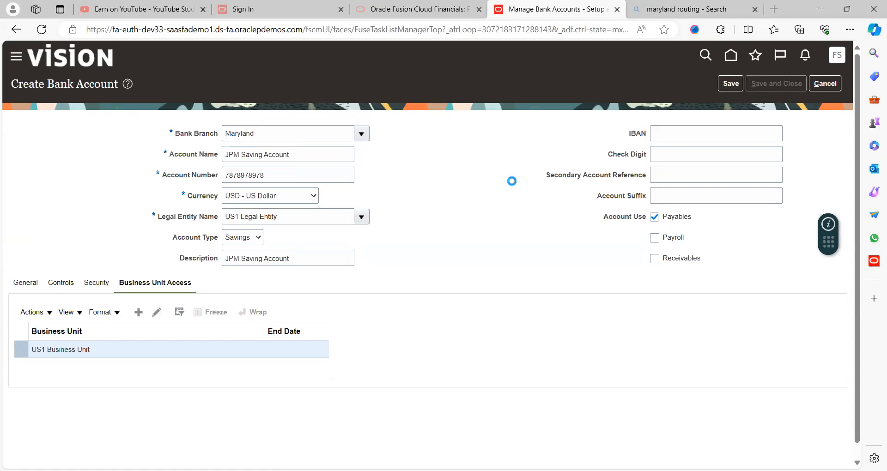
{"action": "left_click", "coordinate": [459, 167]}
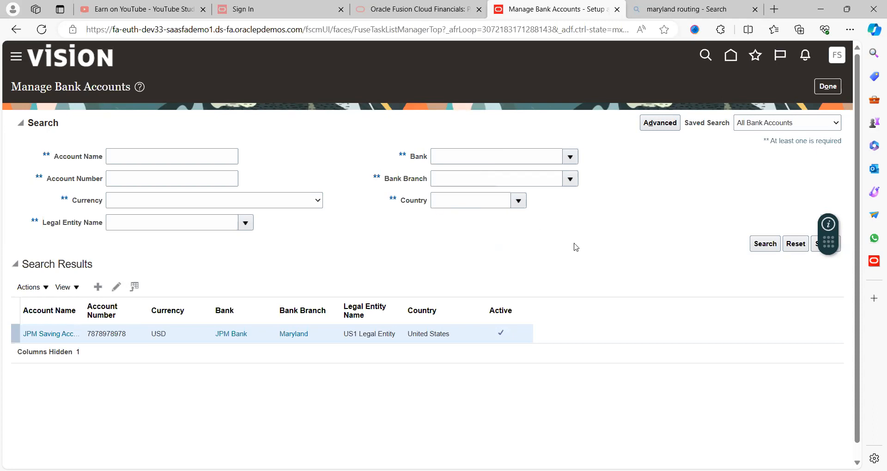
{"action": "left_click", "coordinate": [827, 86]}
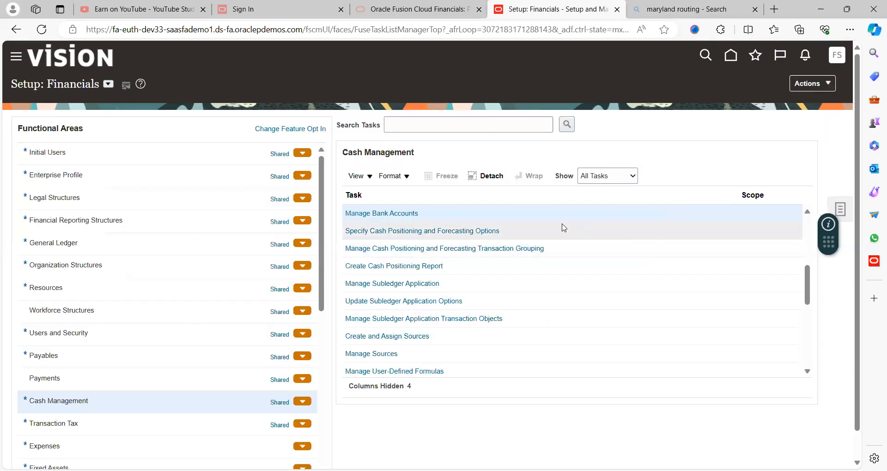
{"action": "left_click", "coordinate": [390, 213]}
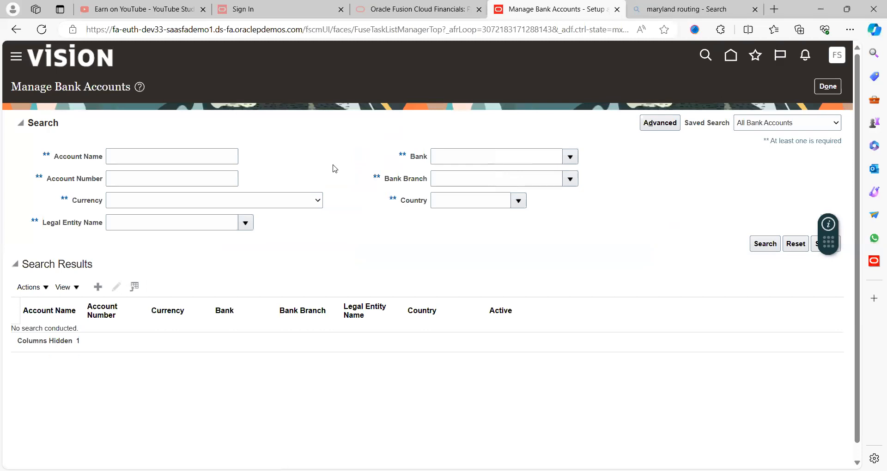
{"action": "left_click", "coordinate": [182, 157]}
{"action": "type", "text": "jPMG"}
{"action": "key", "text": "Return"}
{"action": "left_click", "coordinate": [182, 157]}
{"action": "key", "text": "BackSpace"}
{"action": "key", "text": "BackSpace"}
{"action": "key", "text": "BackSpace"}
{"action": "key", "text": "BackSpace"}
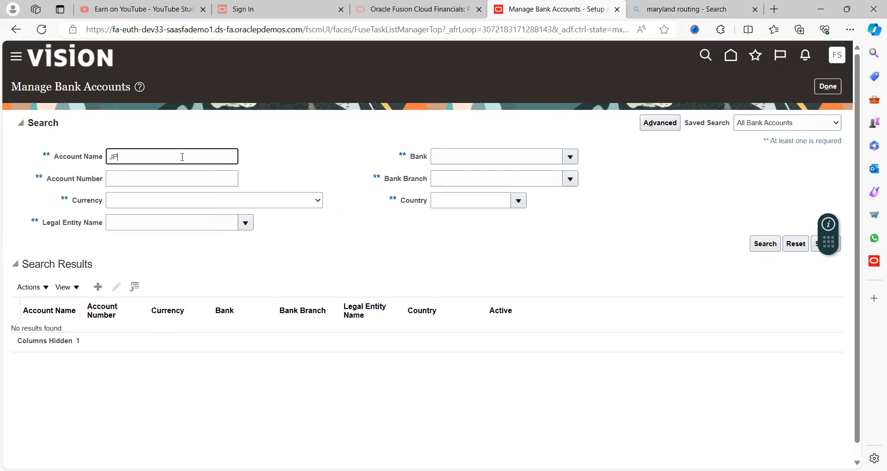
{"action": "key", "text": "Return"}
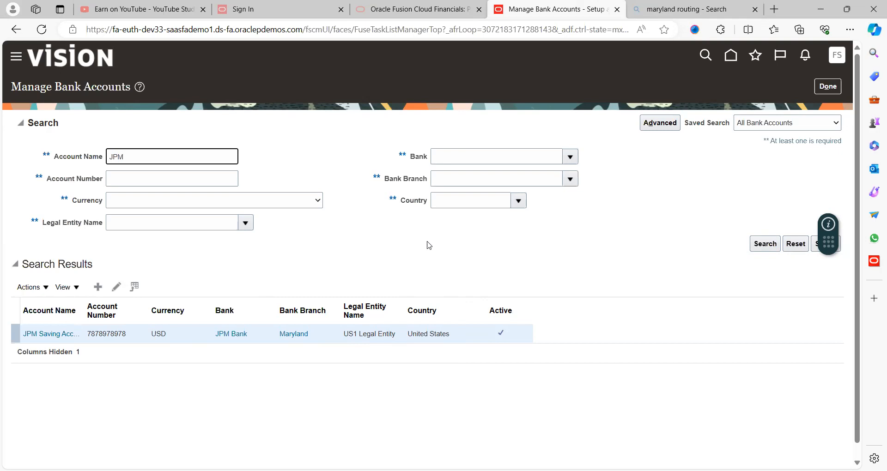
{"action": "left_click", "coordinate": [827, 86]}
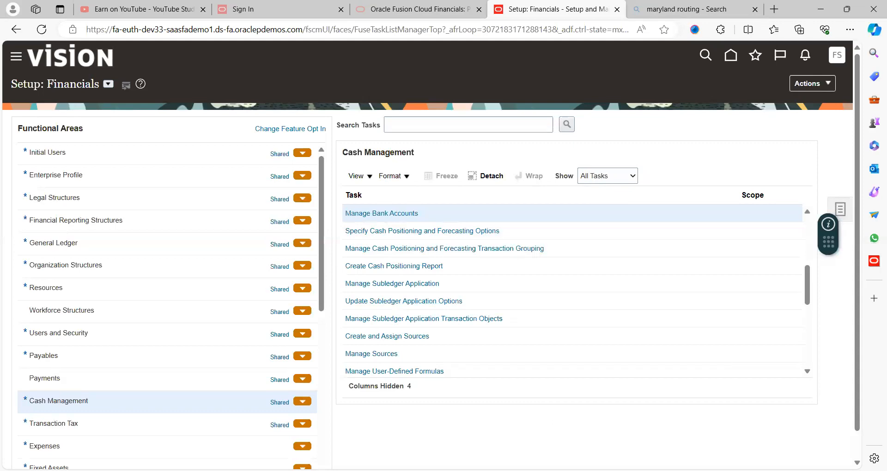
Switch to the Excel notes and select the Business unit note in cell B5
{"action": "key", "text": "alt+Tab"}
{"action": "left_click", "coordinate": [271, 219]}
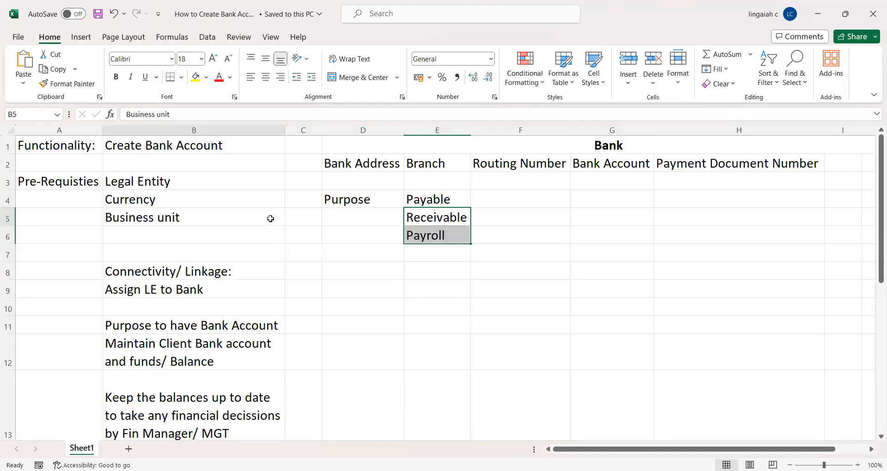
Check the Purpose note in D4 and the Receivable use in E5, then return to Oracle
{"action": "left_click", "coordinate": [376, 200]}
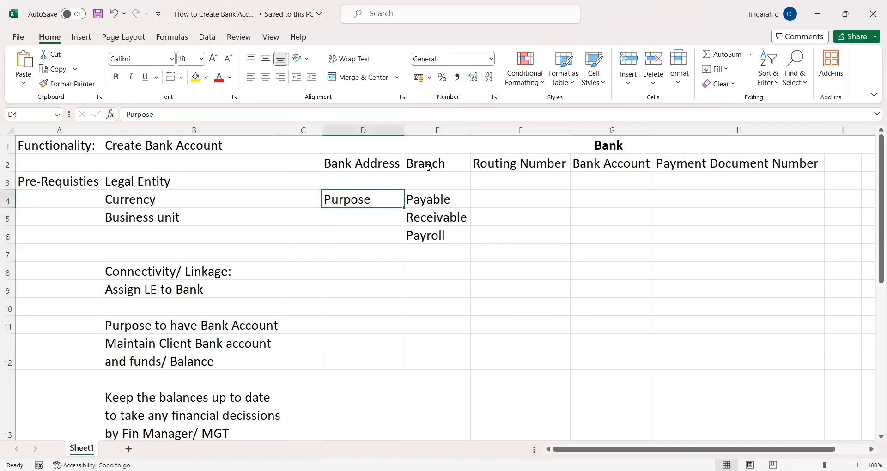
{"action": "left_click", "coordinate": [346, 268]}
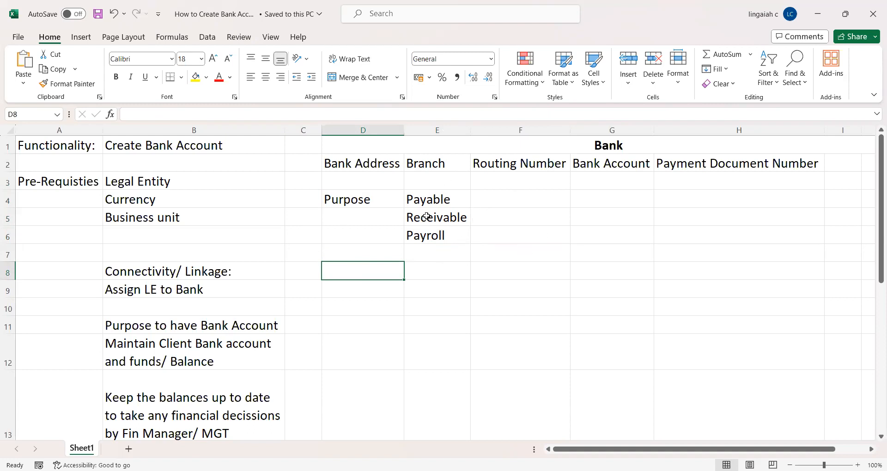
{"action": "left_click", "coordinate": [426, 216]}
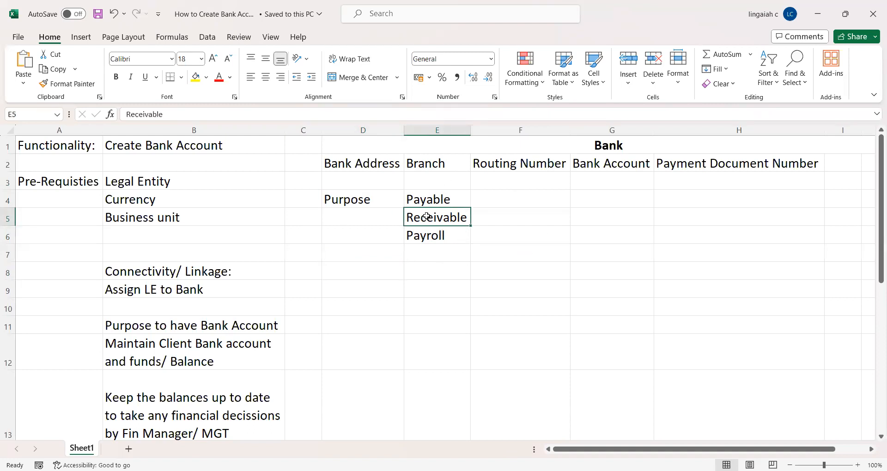
{"action": "key", "text": "alt+Tab"}
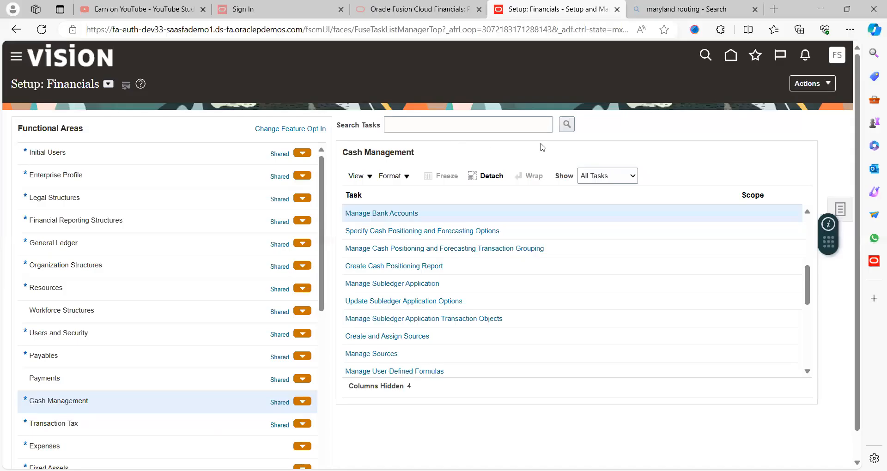